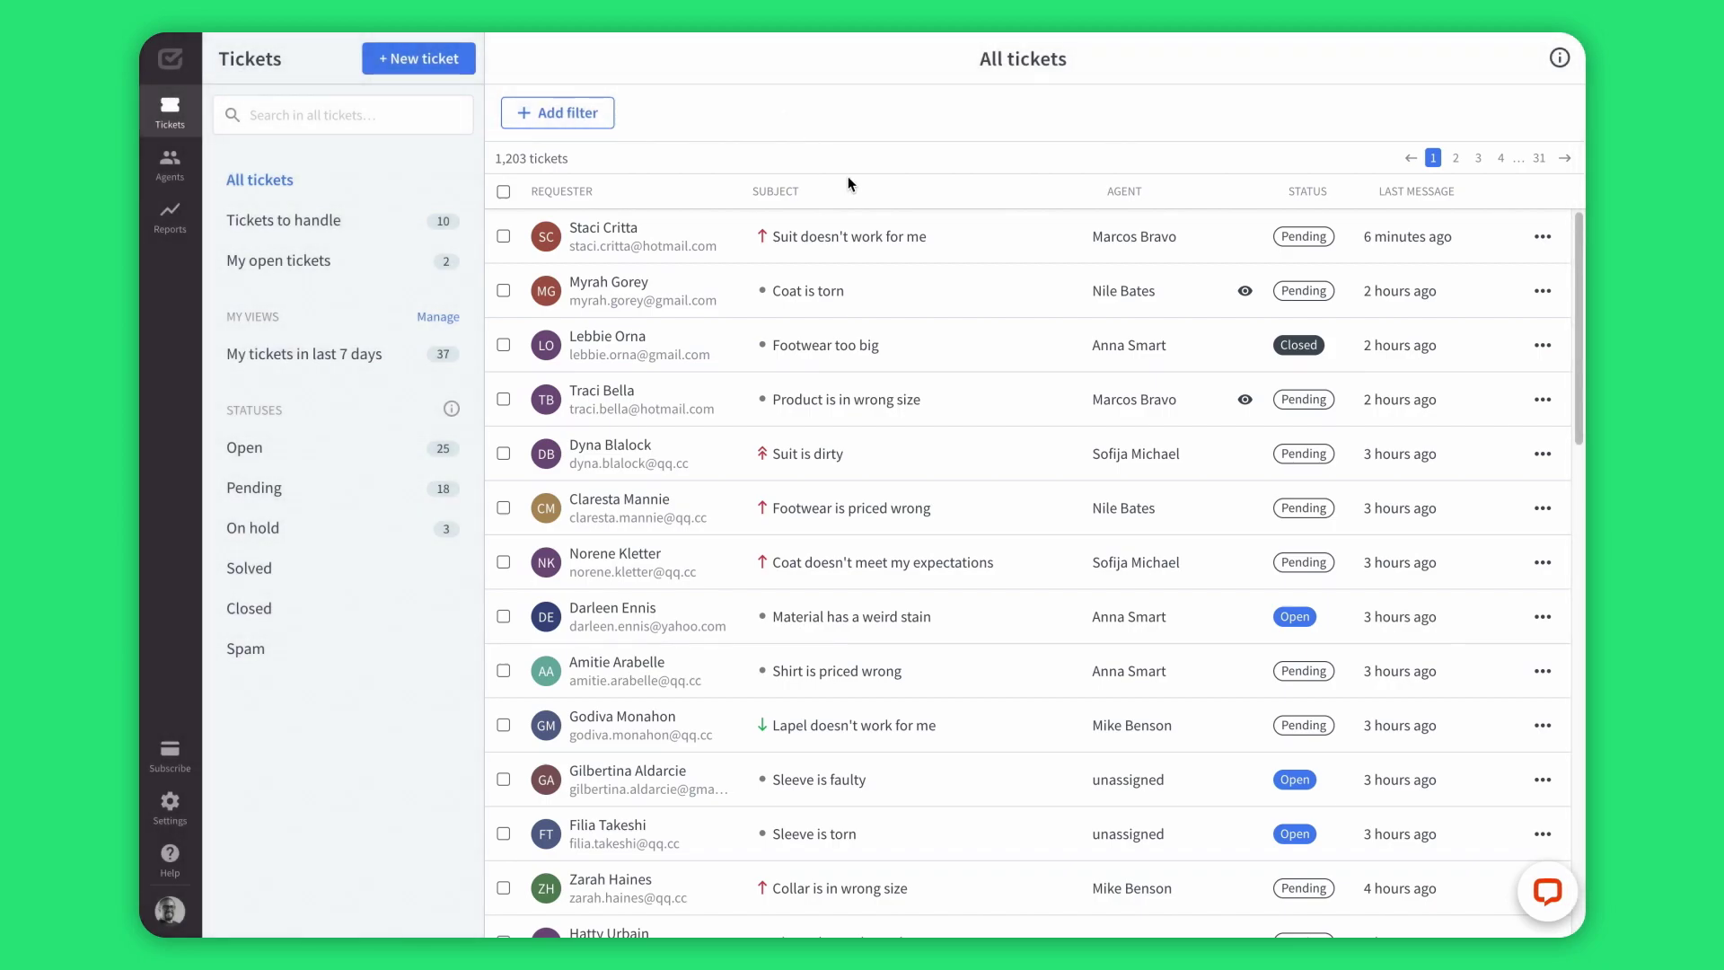
# Step: Raise the 'Material has a weird stain' ticket to High priority and filter tickets to High, Open
pyautogui.click(1541, 616)
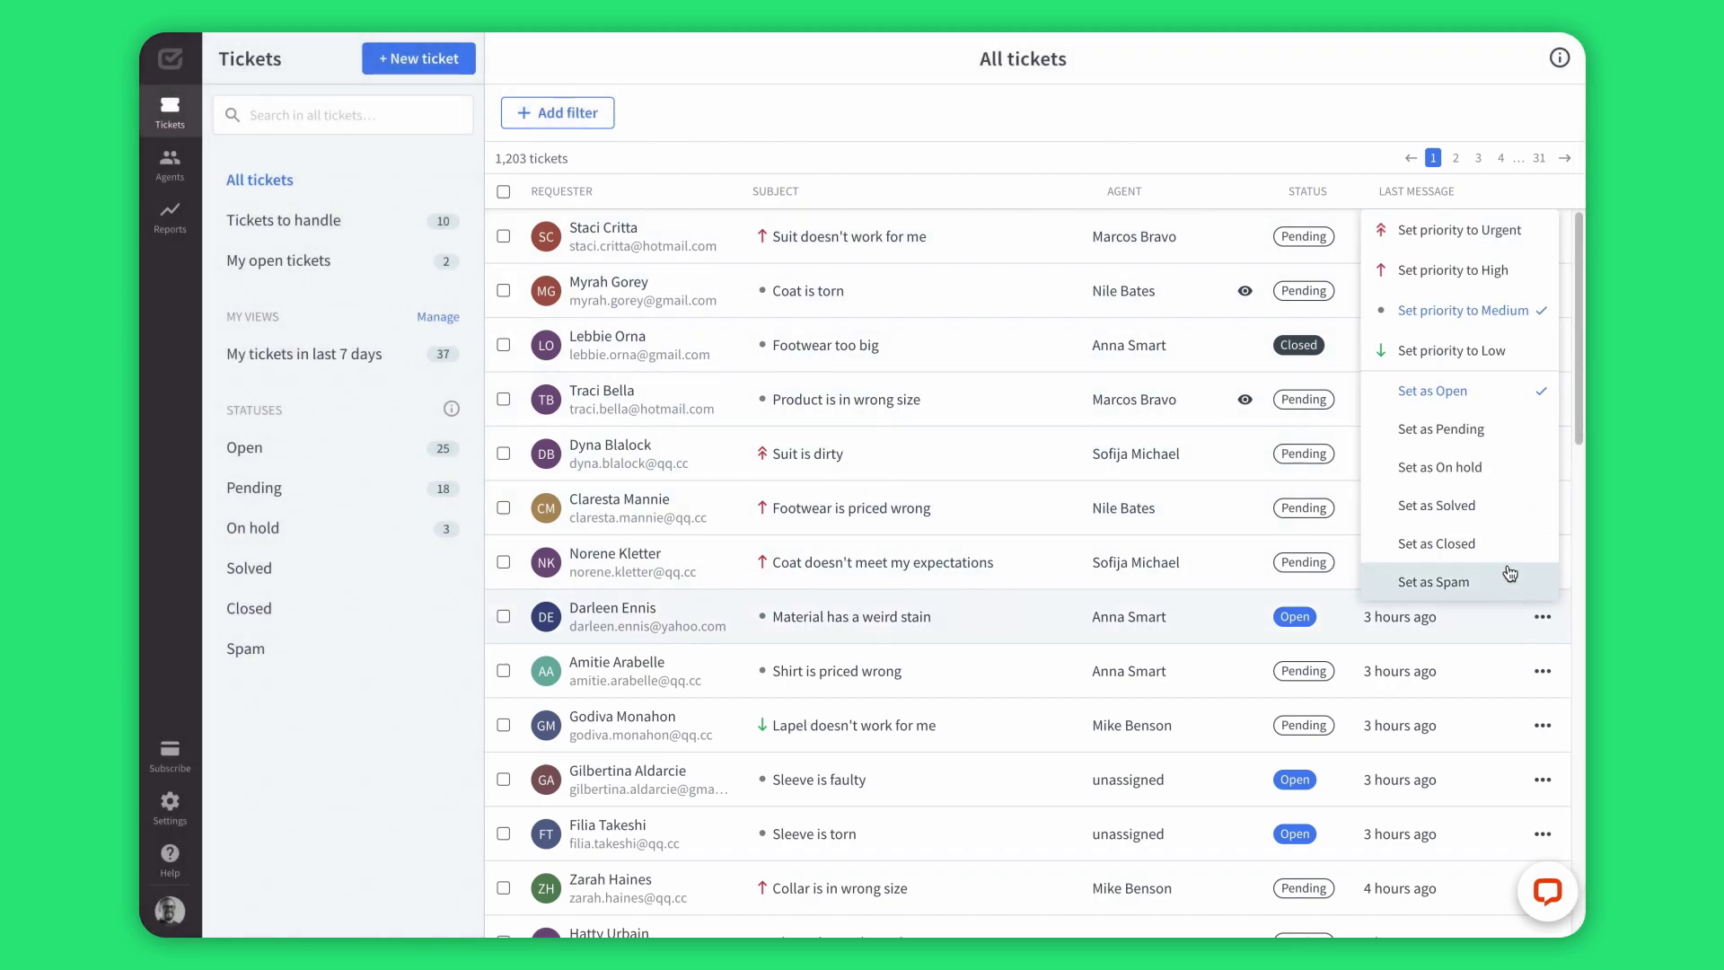
pyautogui.click(1437, 307)
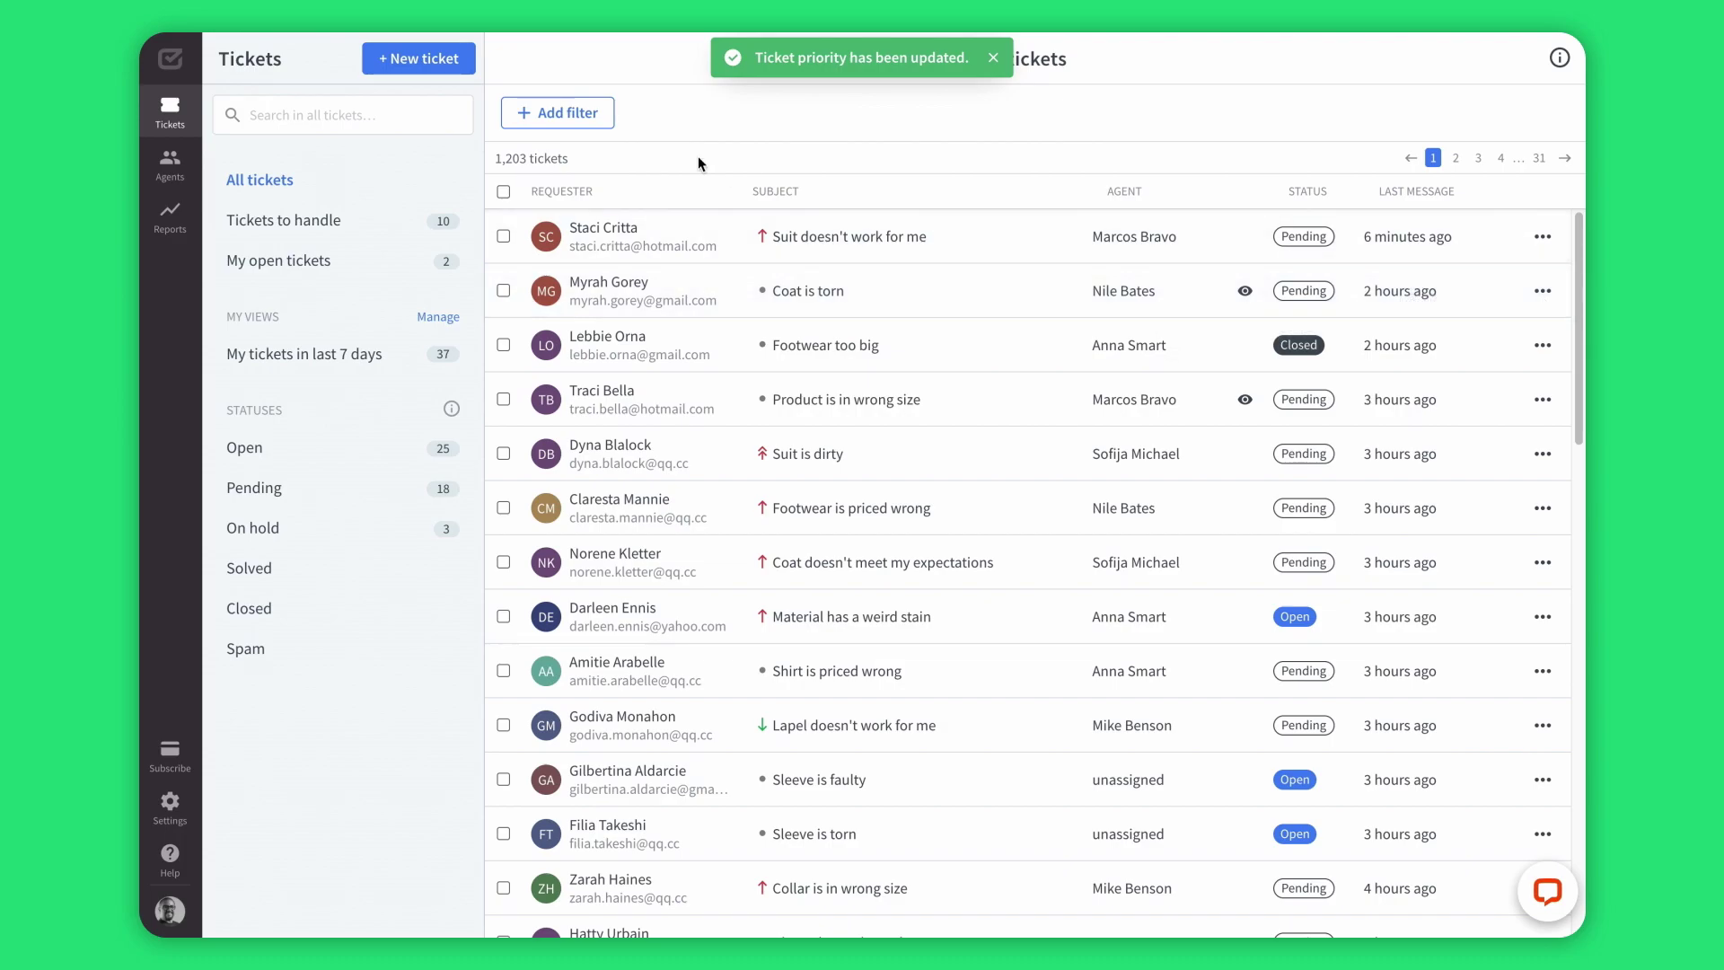
pyautogui.click(557, 112)
pyautogui.click(539, 381)
pyautogui.click(726, 274)
pyautogui.click(557, 112)
pyautogui.click(546, 602)
pyautogui.click(757, 249)
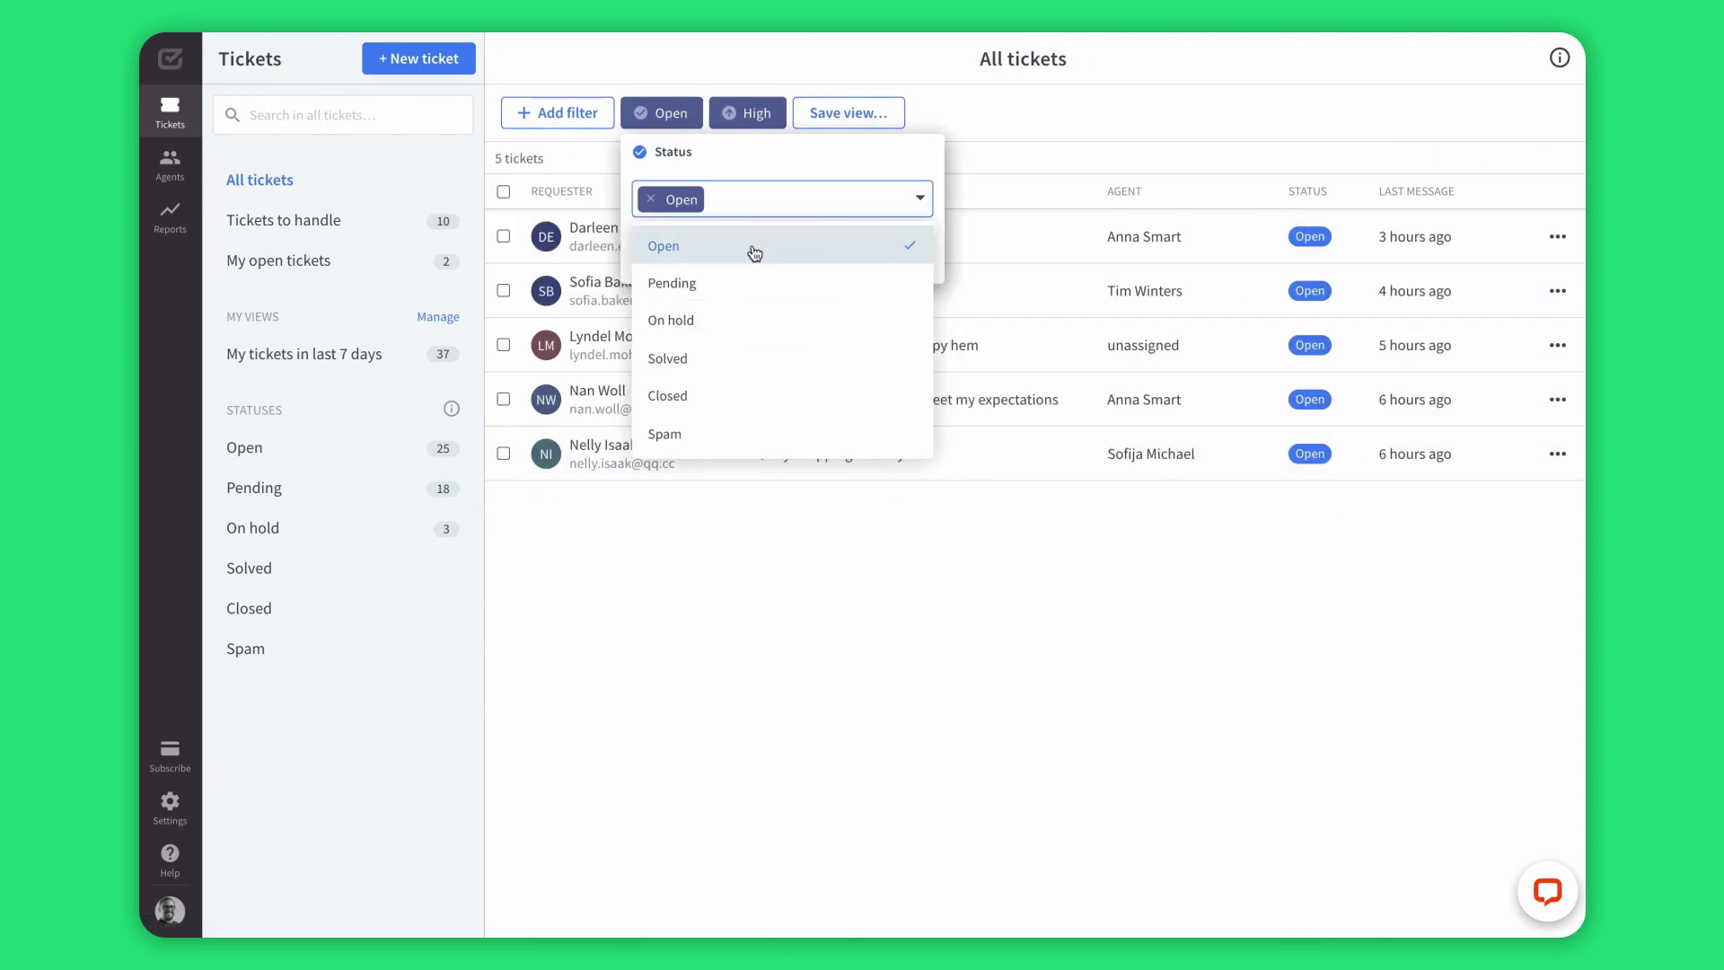
# Step: Save the filtered ticket list as the shared view 'Instant help', then return to All tickets
pyautogui.click(847, 112)
pyautogui.write('Instant help')
pyautogui.click(1105, 657)
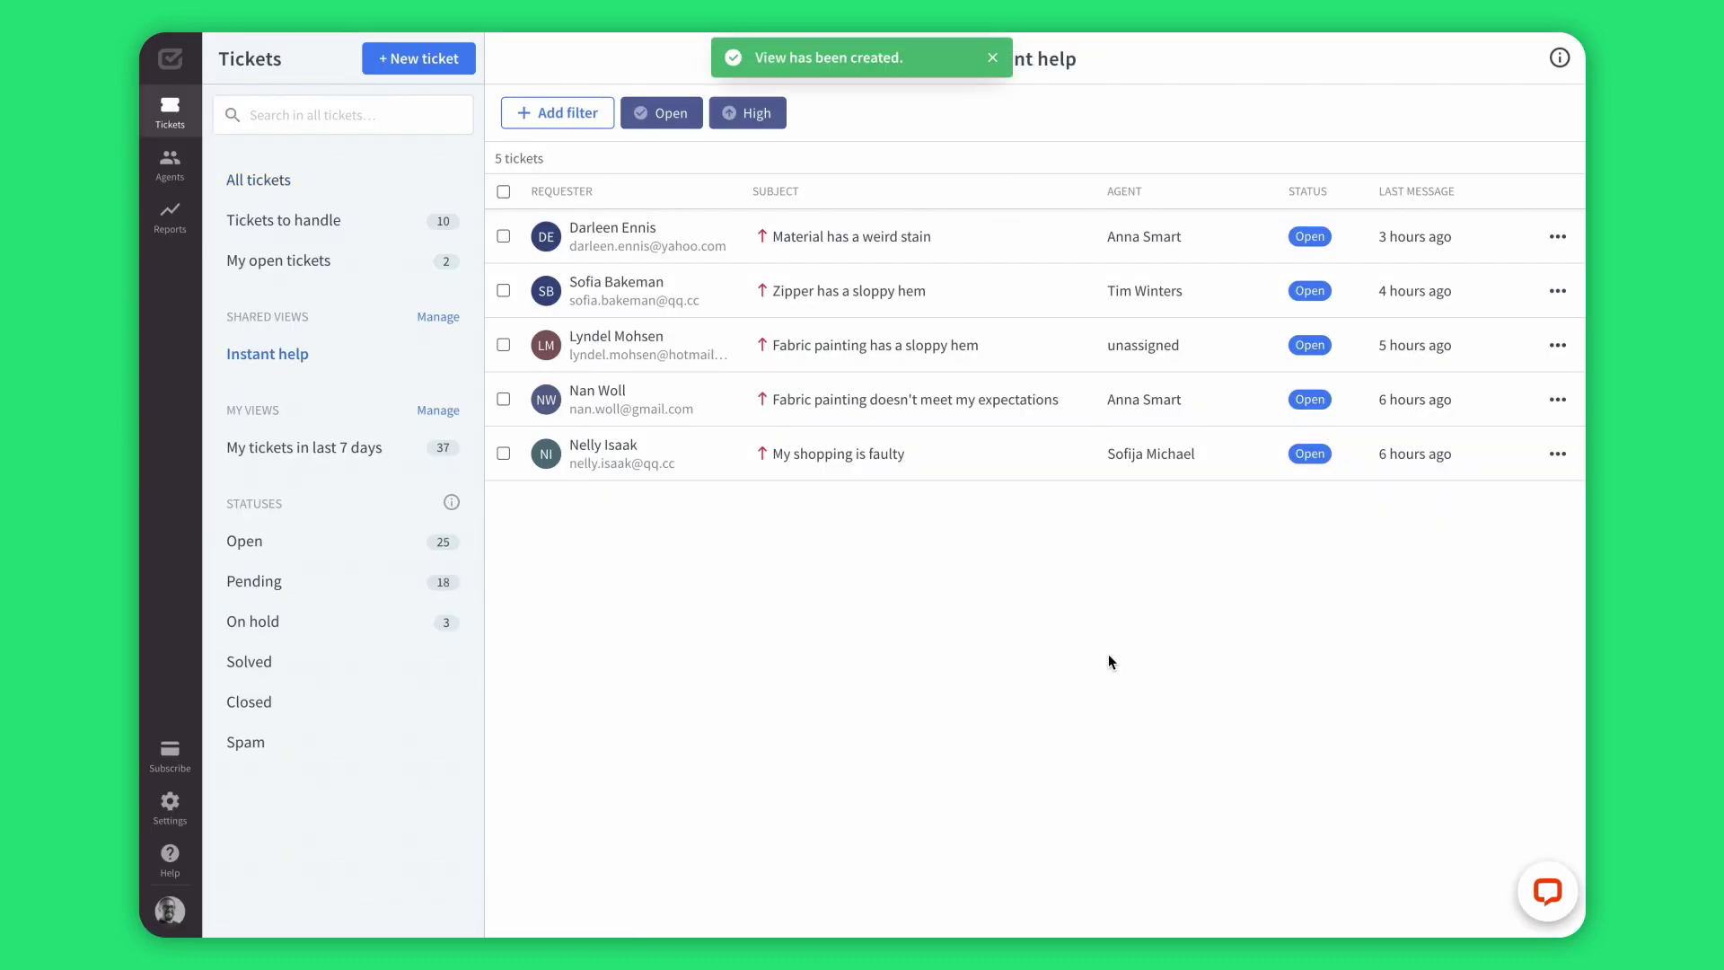
pyautogui.click(349, 184)
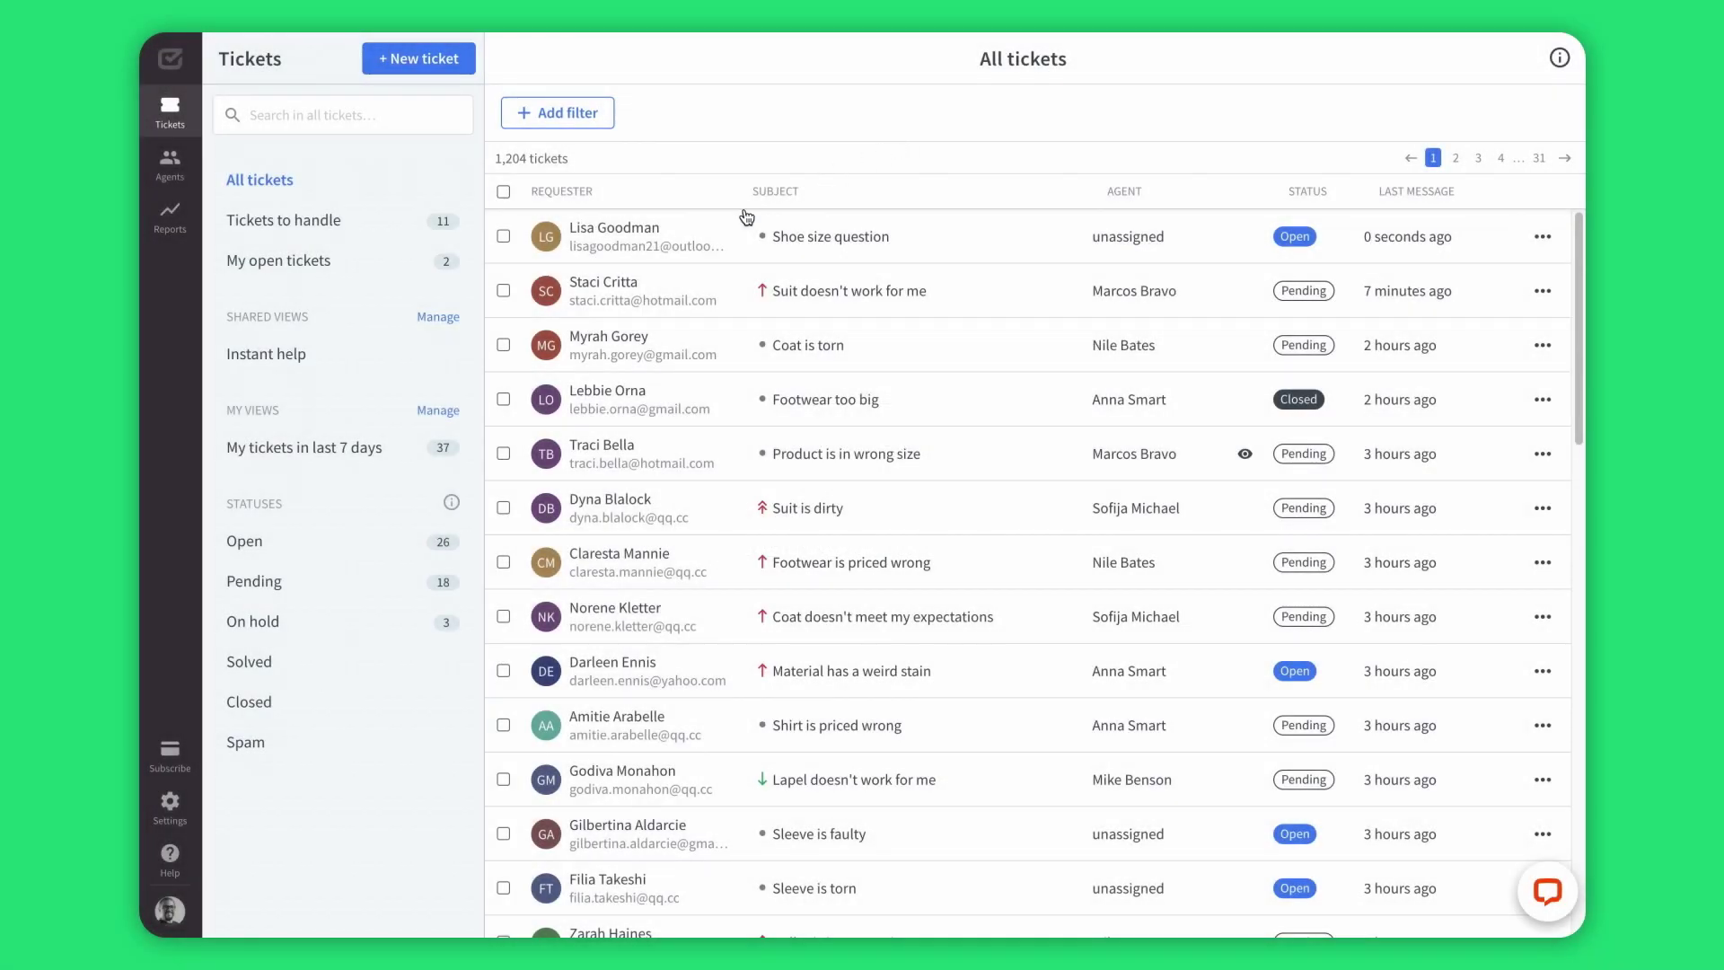
# Step: Move the 'Shoe size question' ticket to the Sales team and assign it to yourself
pyautogui.click(724, 230)
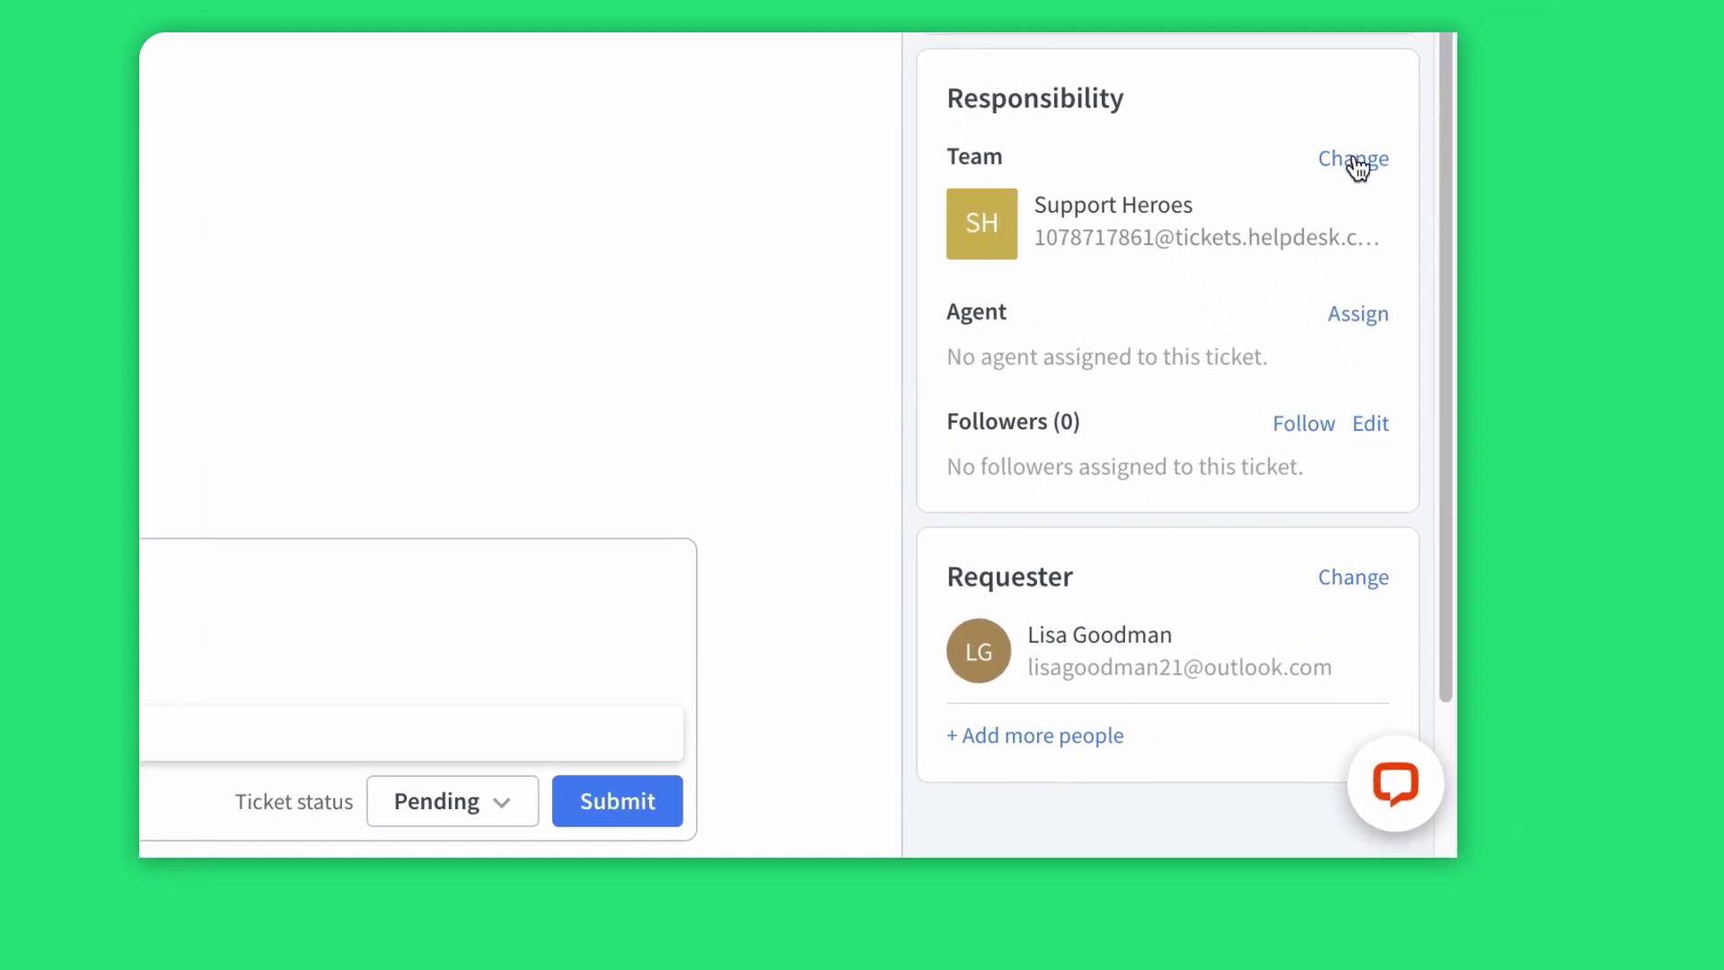
pyautogui.click(1354, 158)
pyautogui.click(1113, 393)
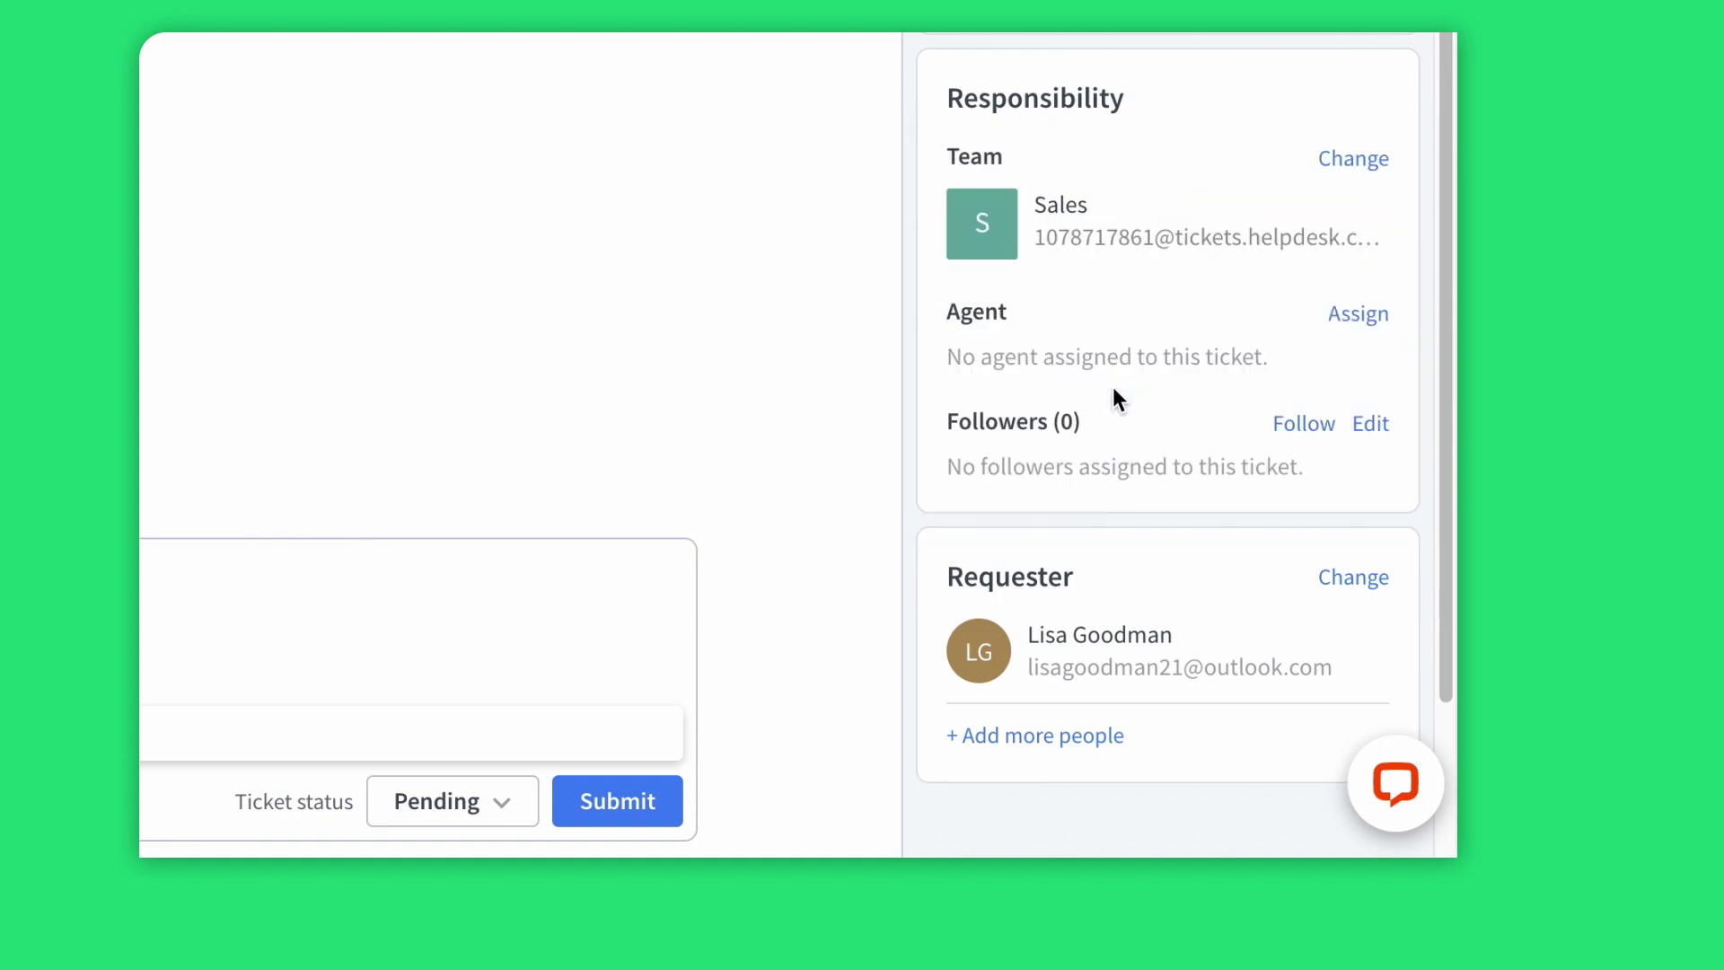
pyautogui.click(1355, 316)
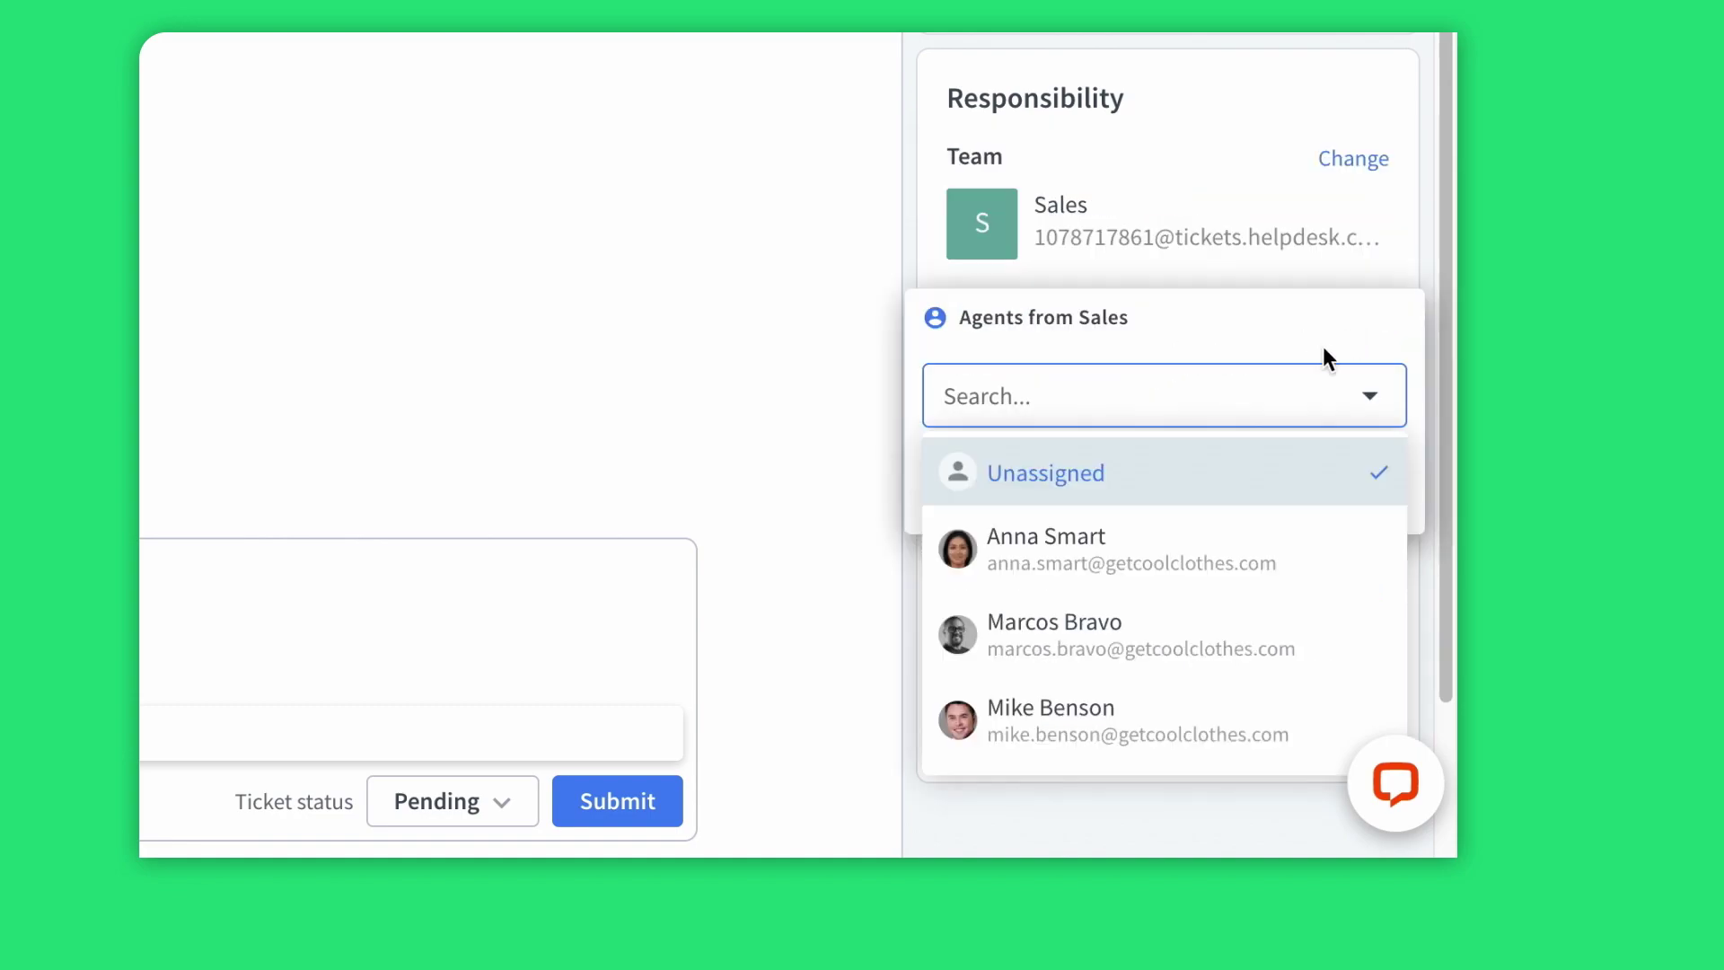
pyautogui.click(1042, 633)
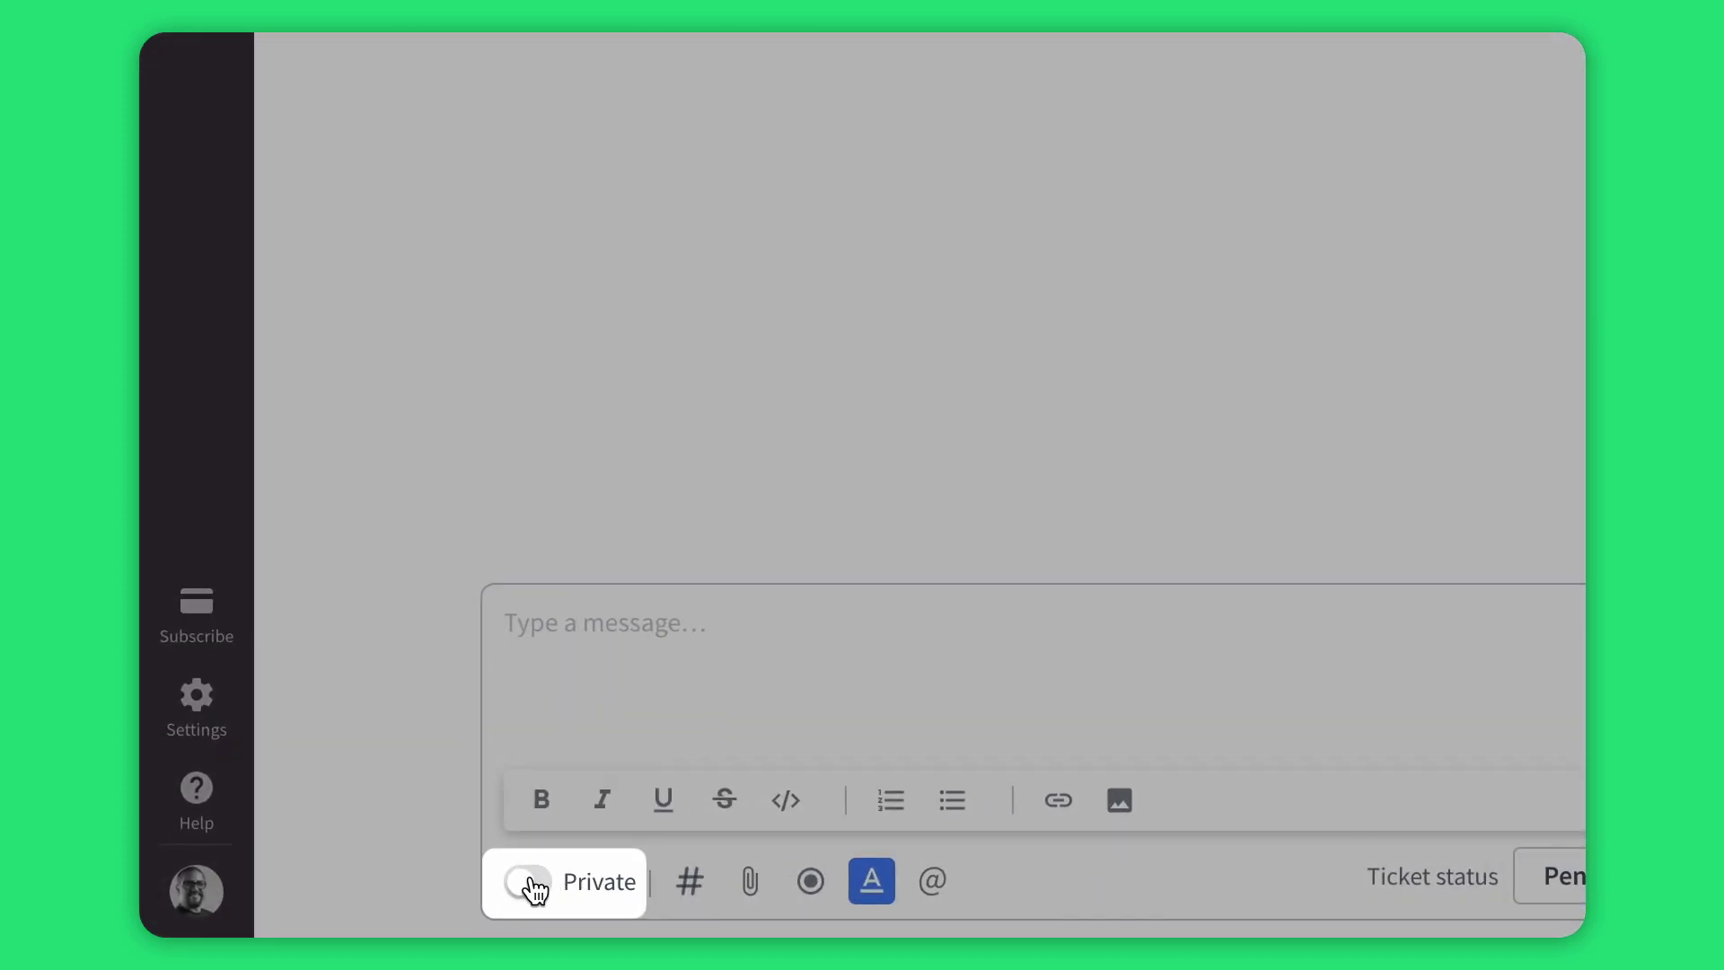
# Step: Send a private note @-mentioning a colleague, 'are these shoes available?', then switch back to public reply
pyautogui.click(355, 906)
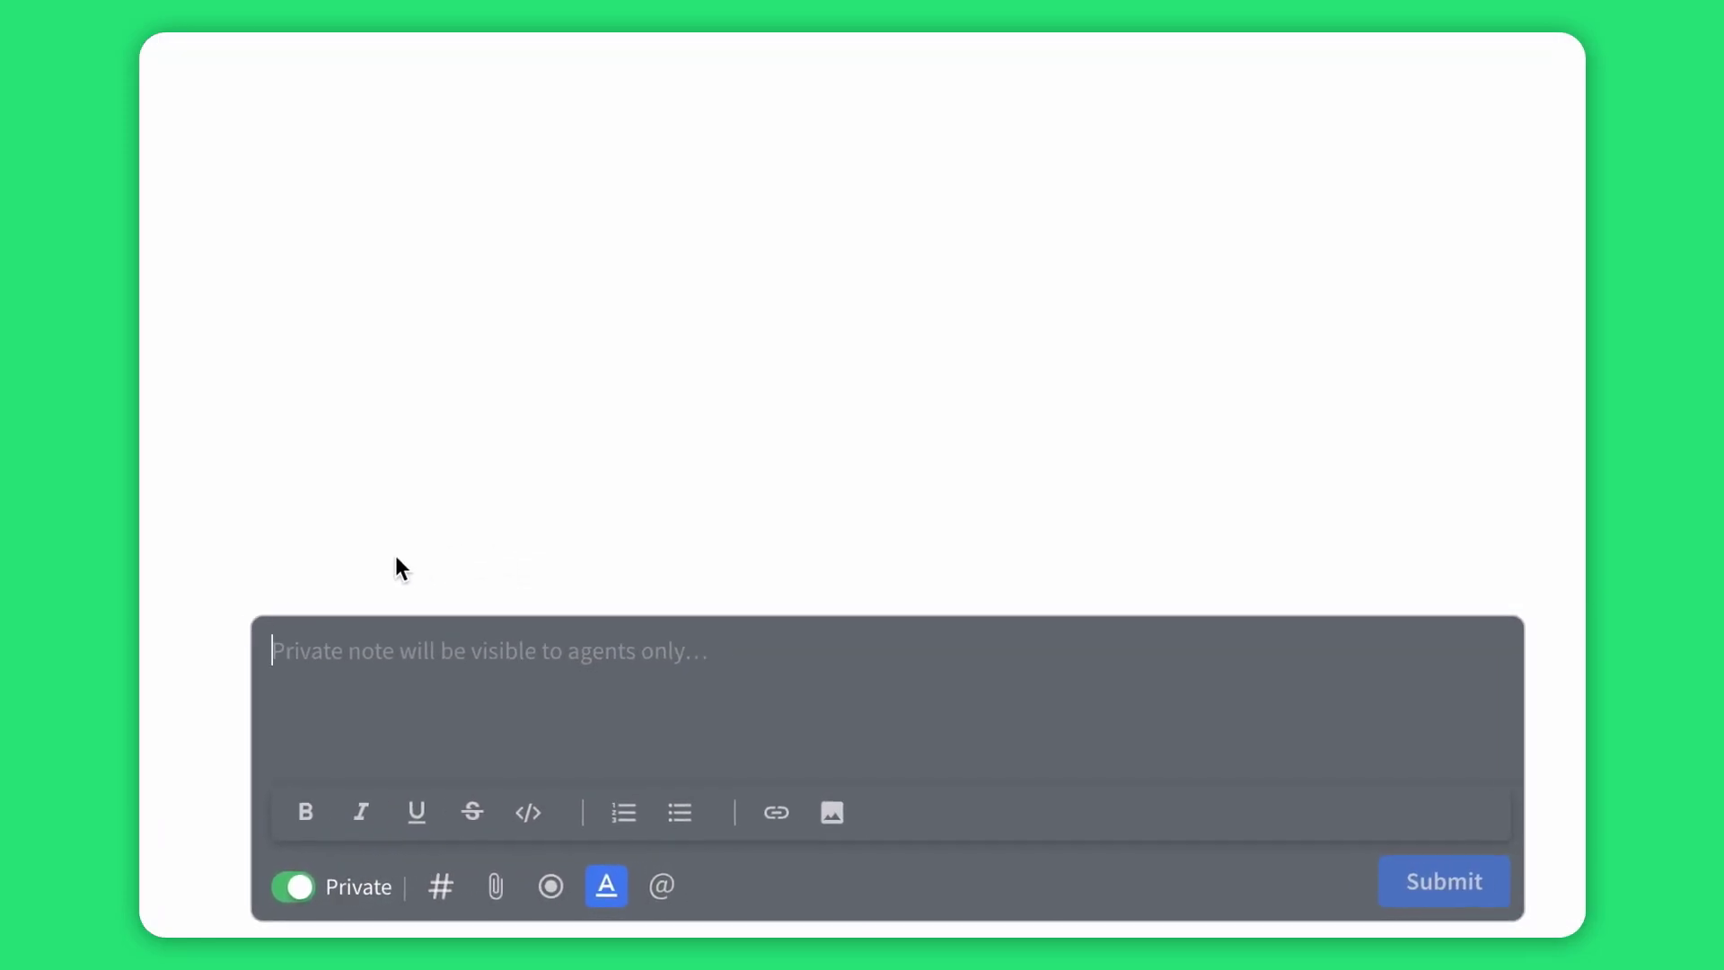
pyautogui.write('@mi')
pyautogui.click(323, 596)
pyautogui.write(', are these sh')
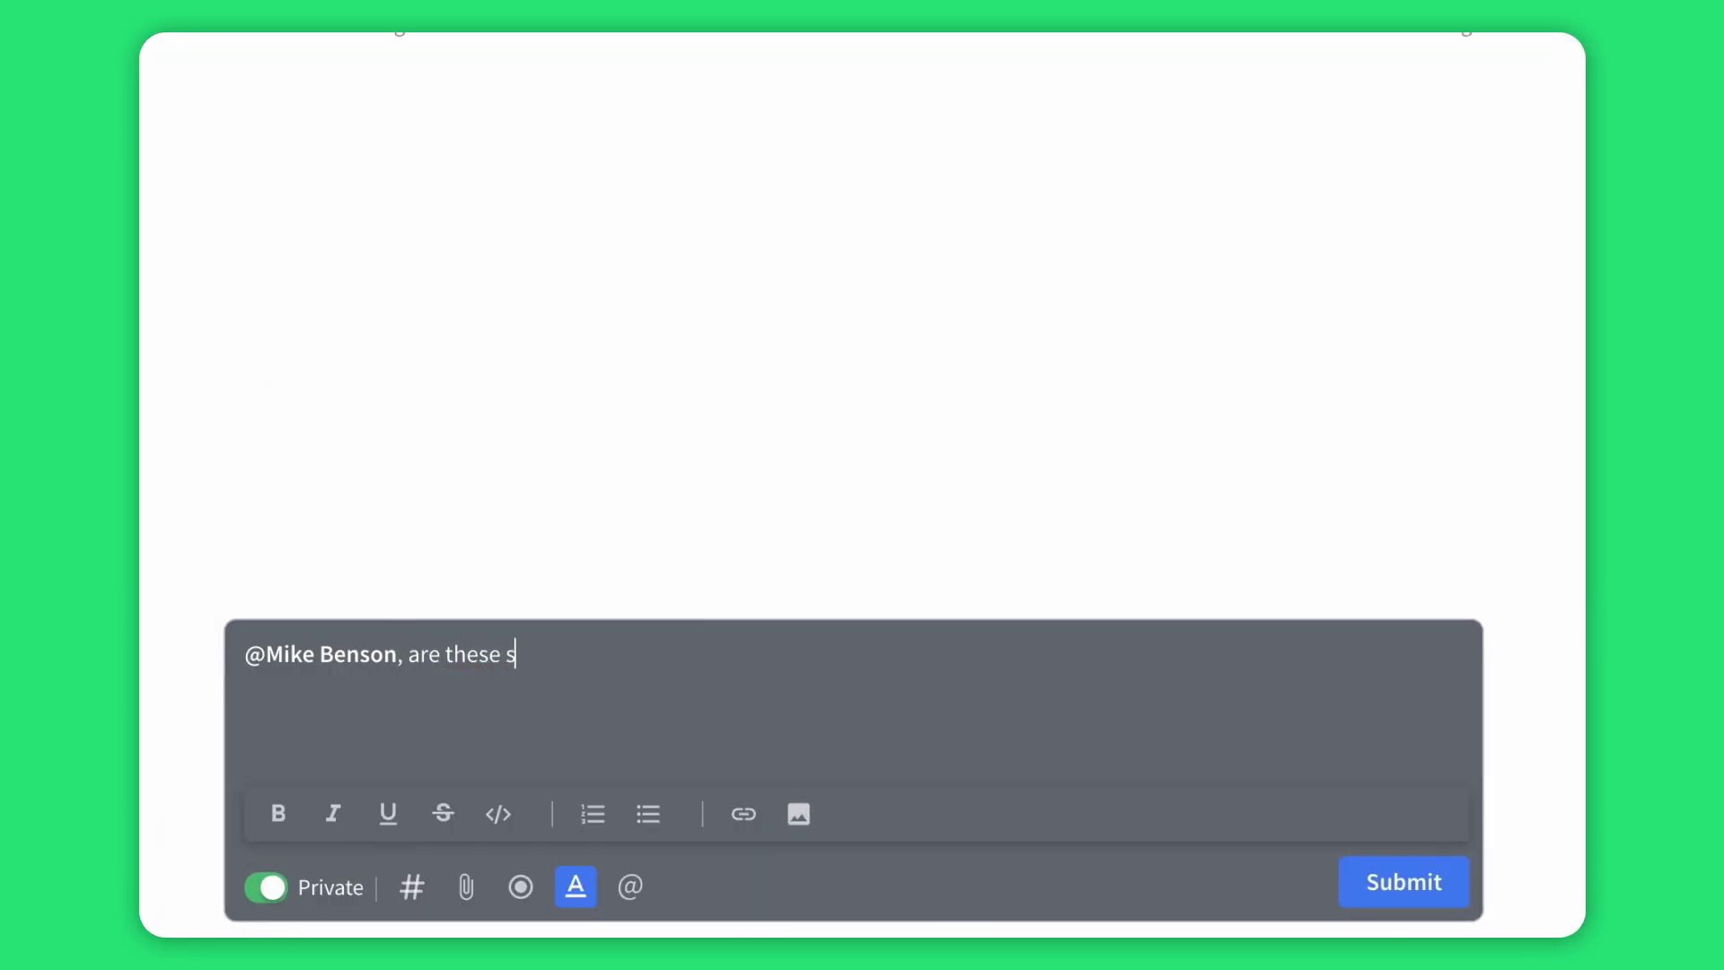
pyautogui.write('oes available?')
pyautogui.click(1403, 882)
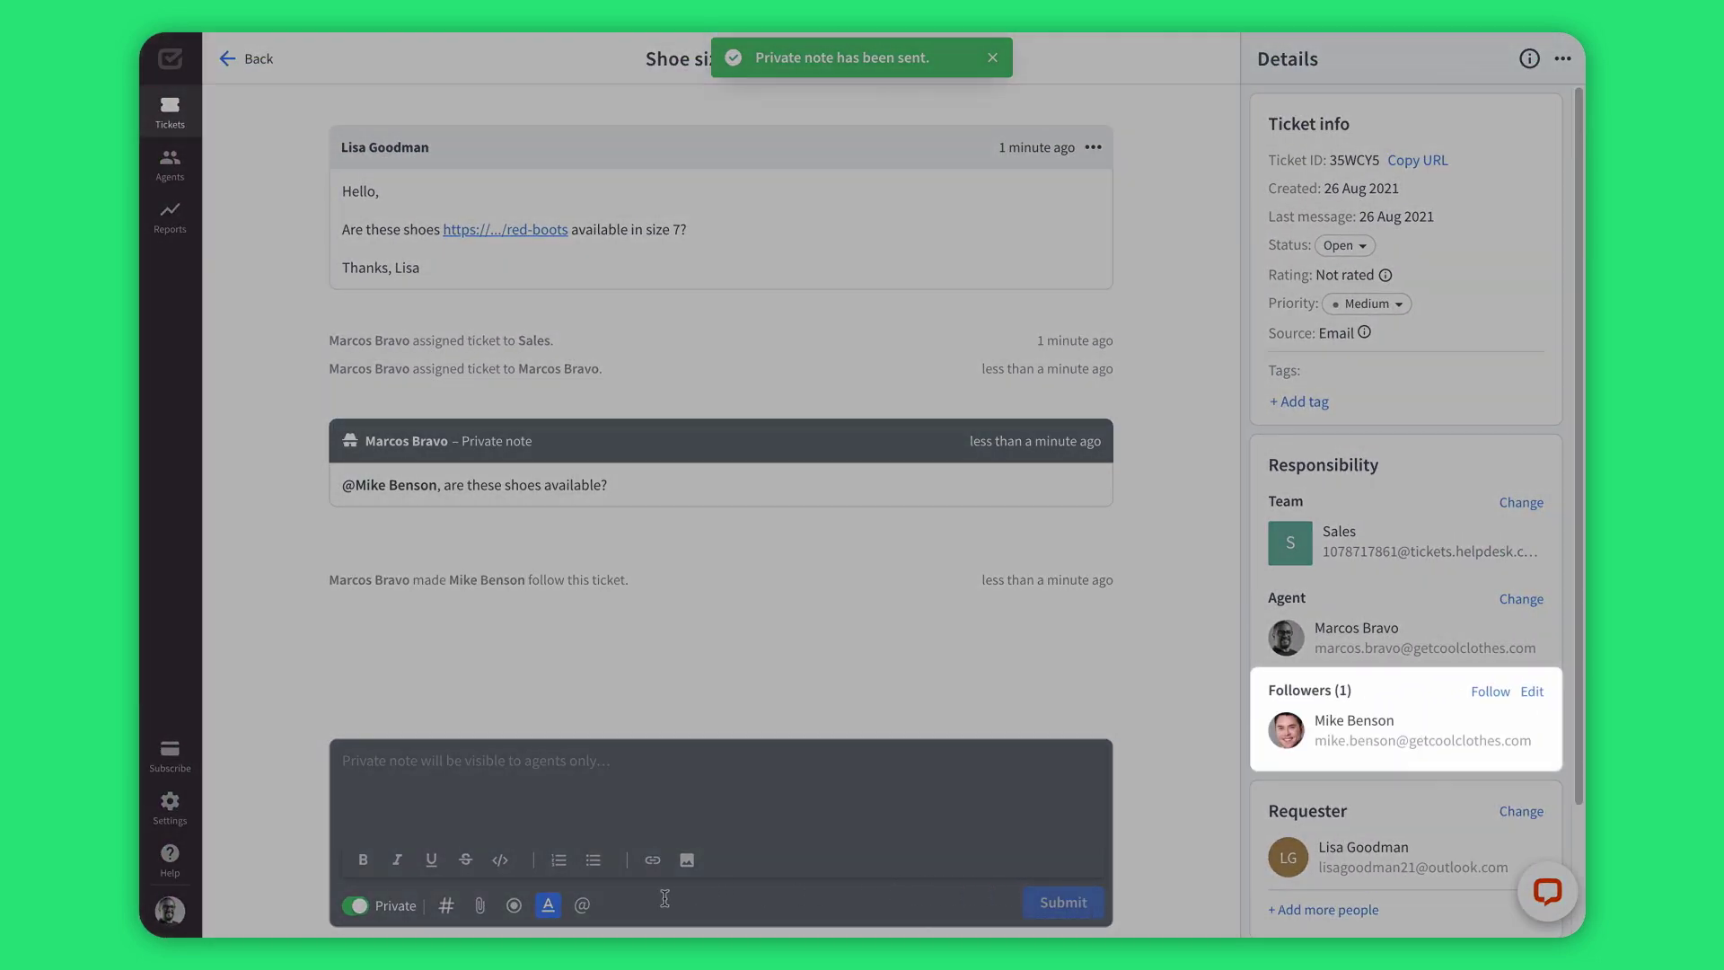
pyautogui.click(356, 905)
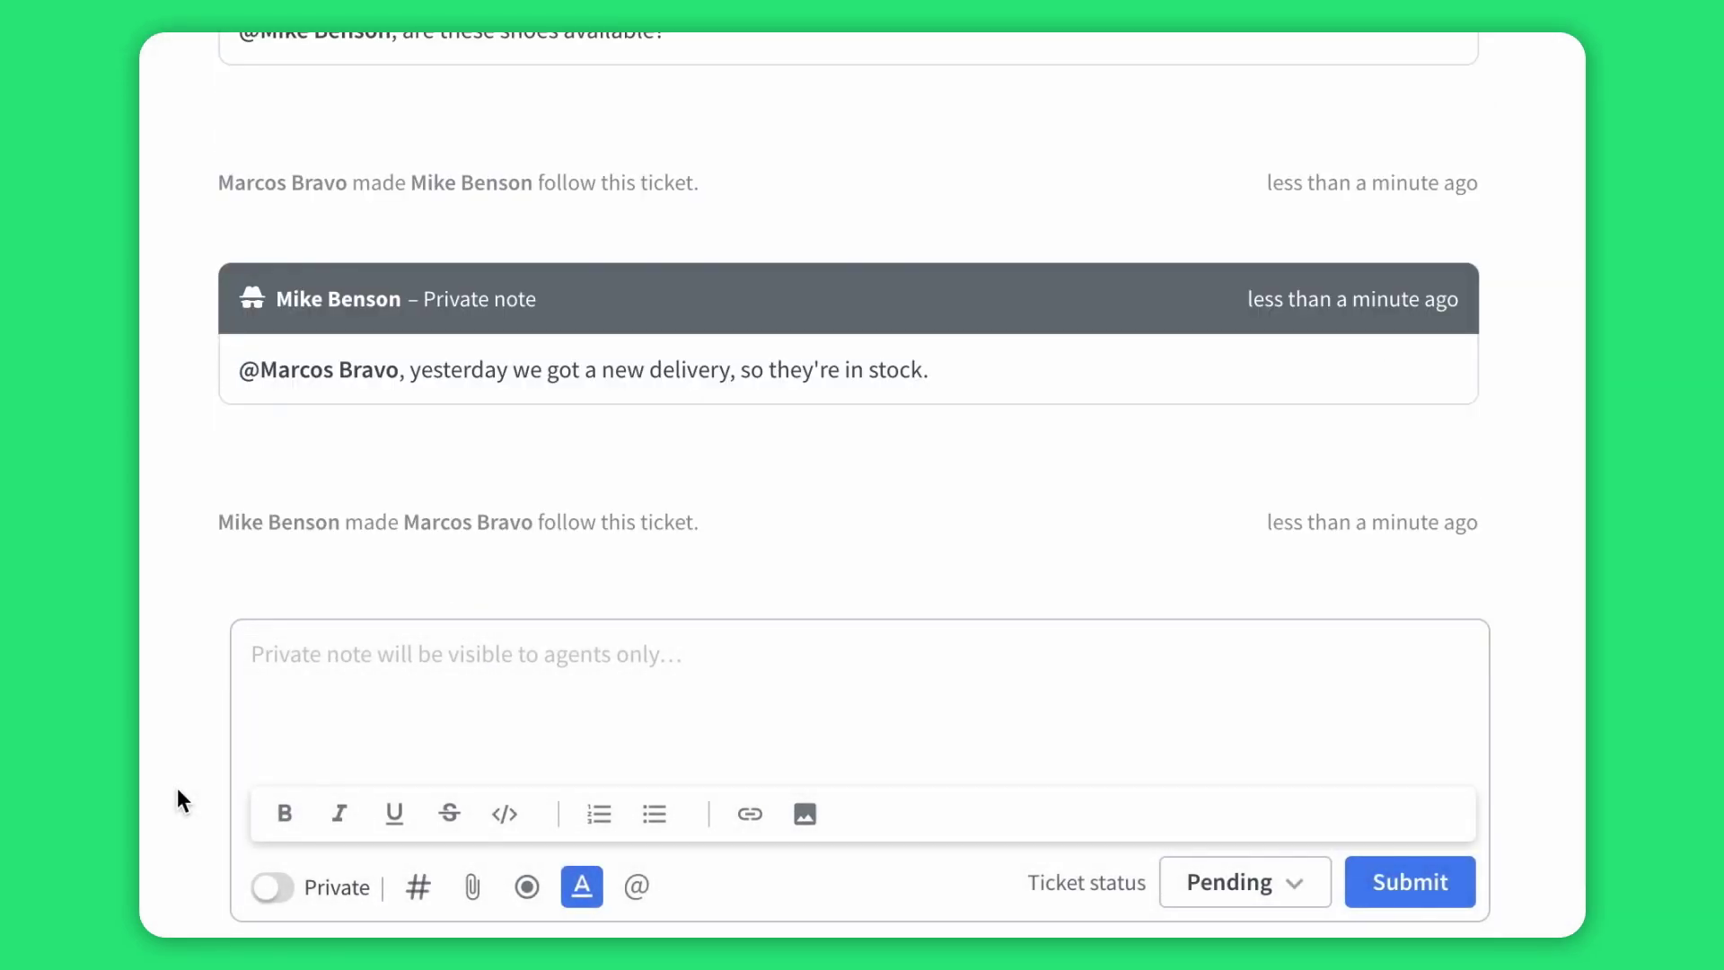
# Step: Reply to the customer with the Thank you canned line, 'Your dream shoes are in stock.' and the pasted link
pyautogui.click(327, 655)
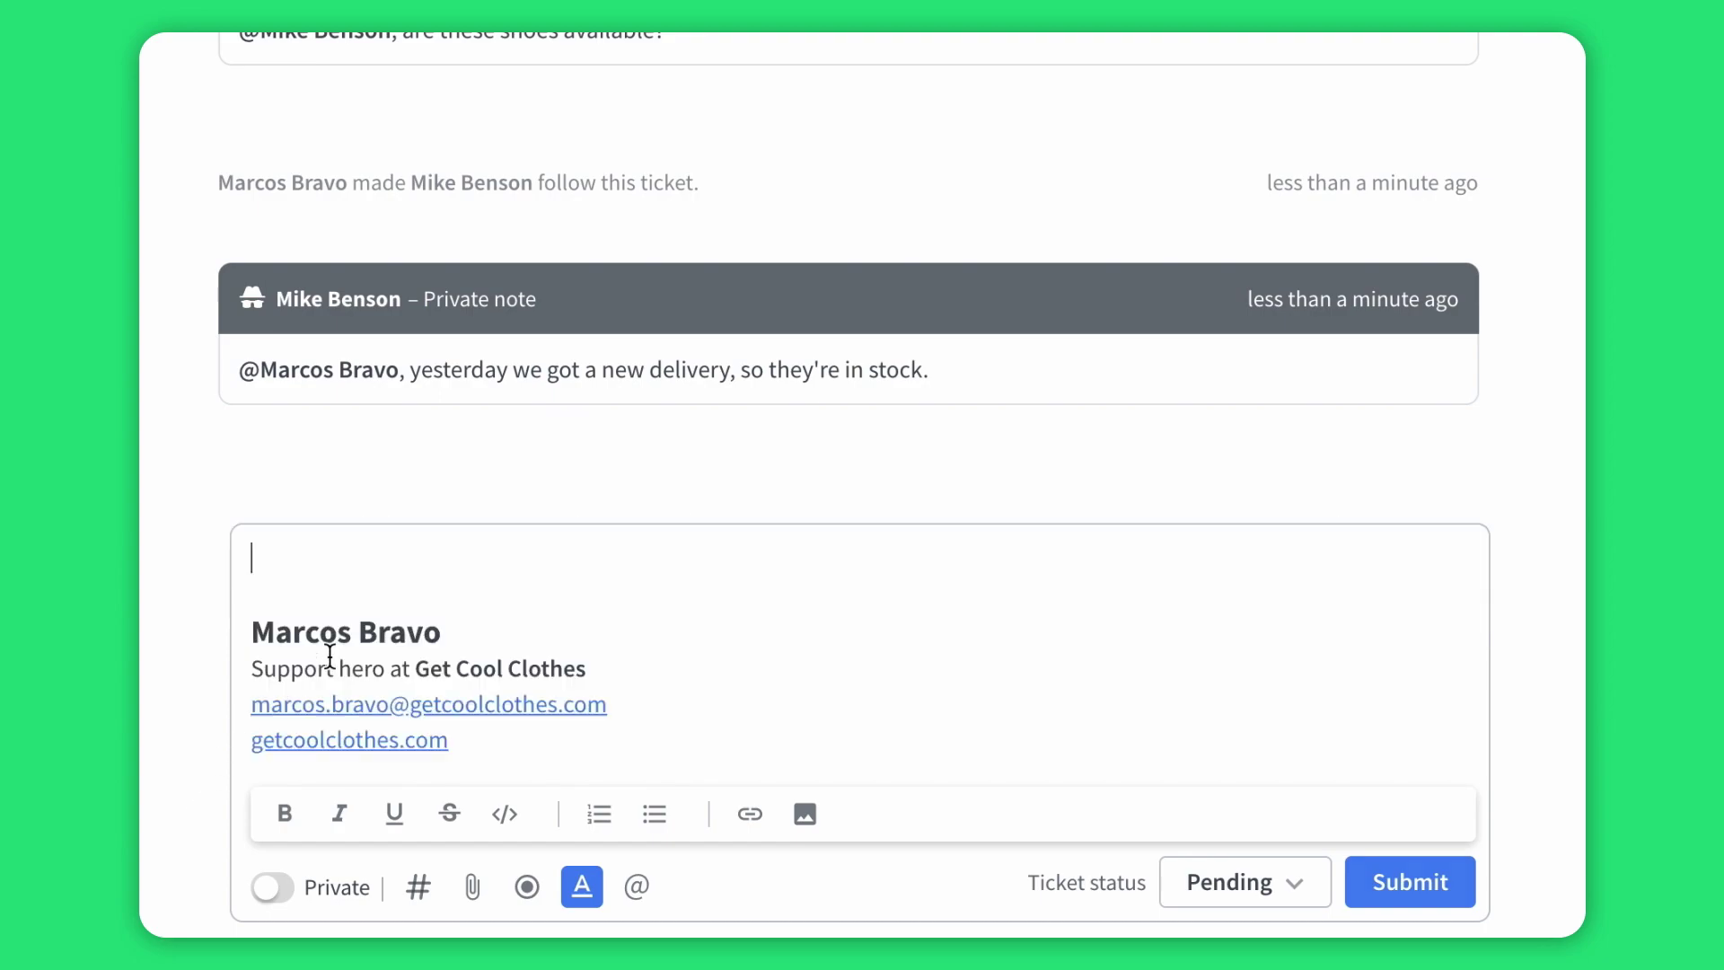
pyautogui.write('Hi Lisa,')
pyautogui.press('Return')
pyautogui.press('Return')
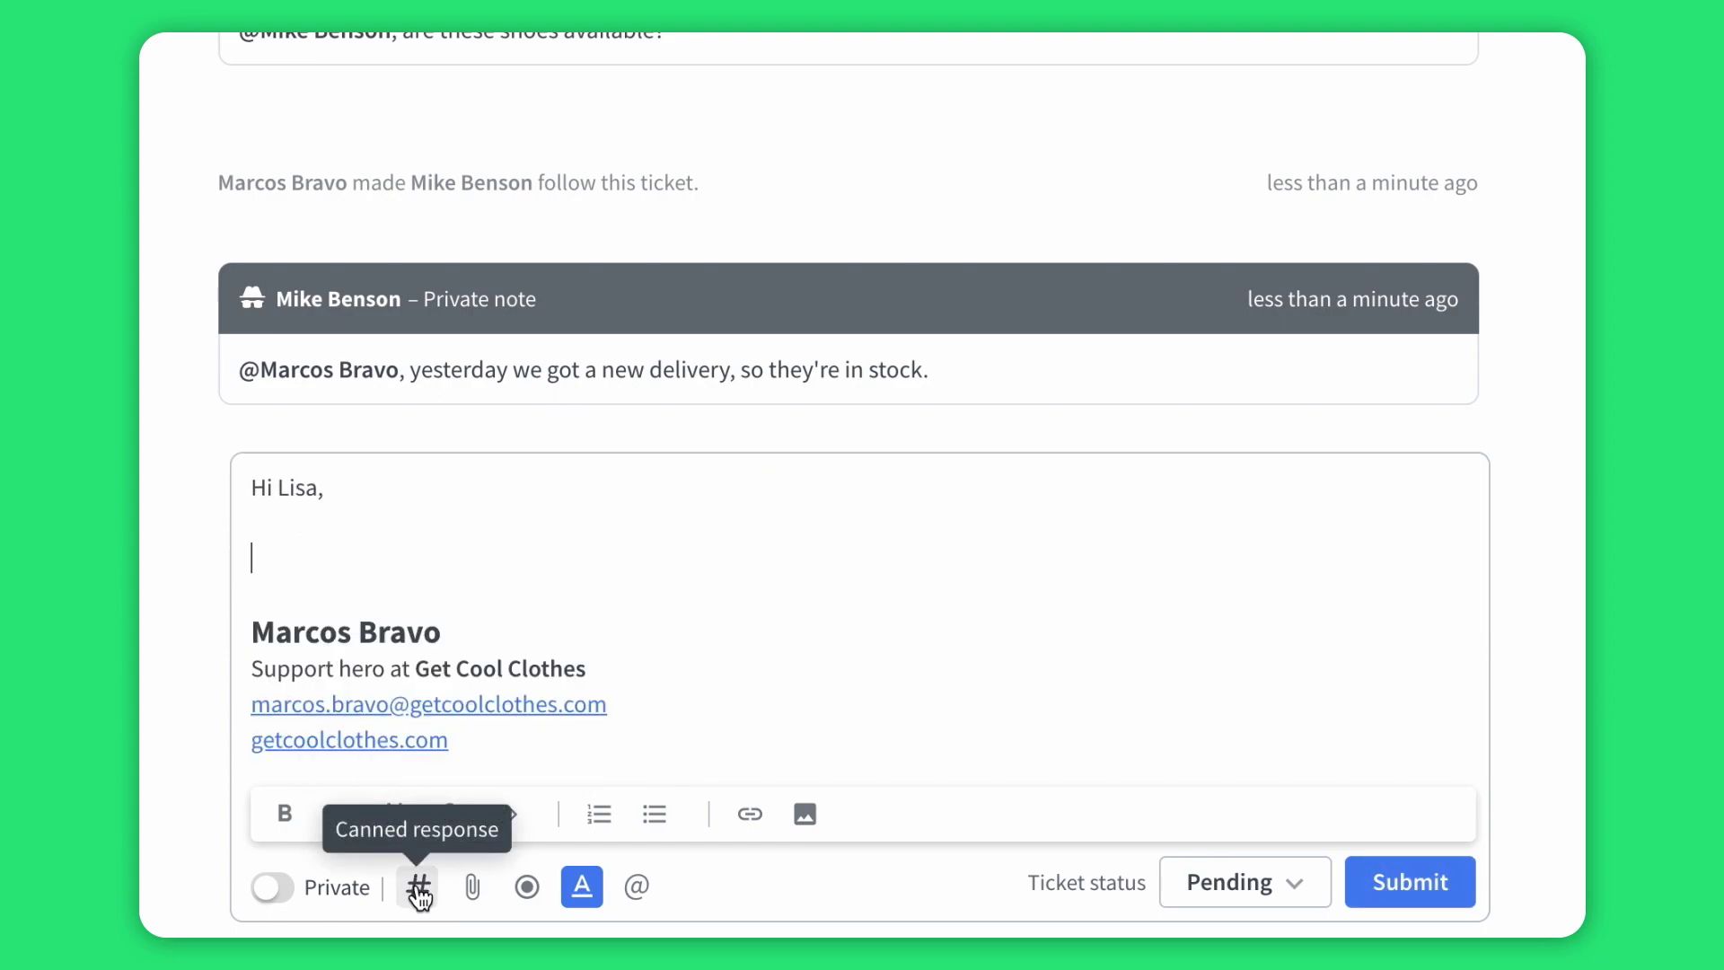
pyautogui.click(417, 887)
pyautogui.write('t')
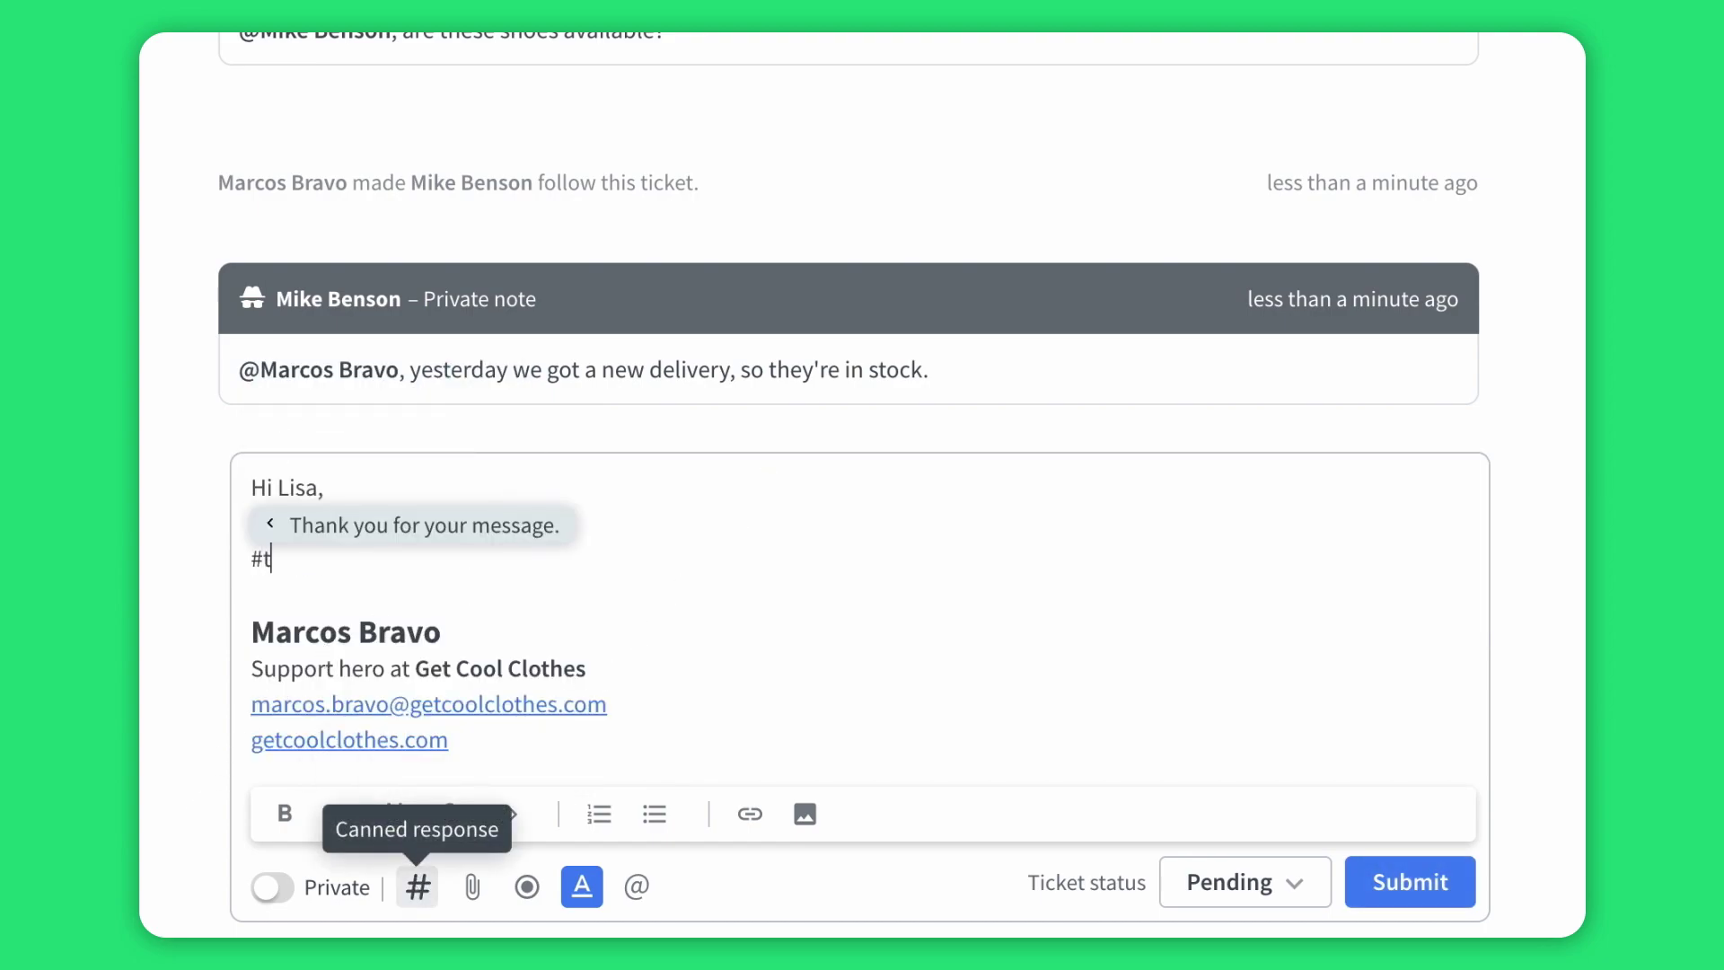
pyautogui.click(396, 530)
pyautogui.press('Return')
pyautogui.press('Return')
pyautogui.write('Your dream shoes are in stock.')
pyautogui.press('Return')
pyautogui.write('Check it out here:')
pyautogui.write('https://.../red-boots/availability')
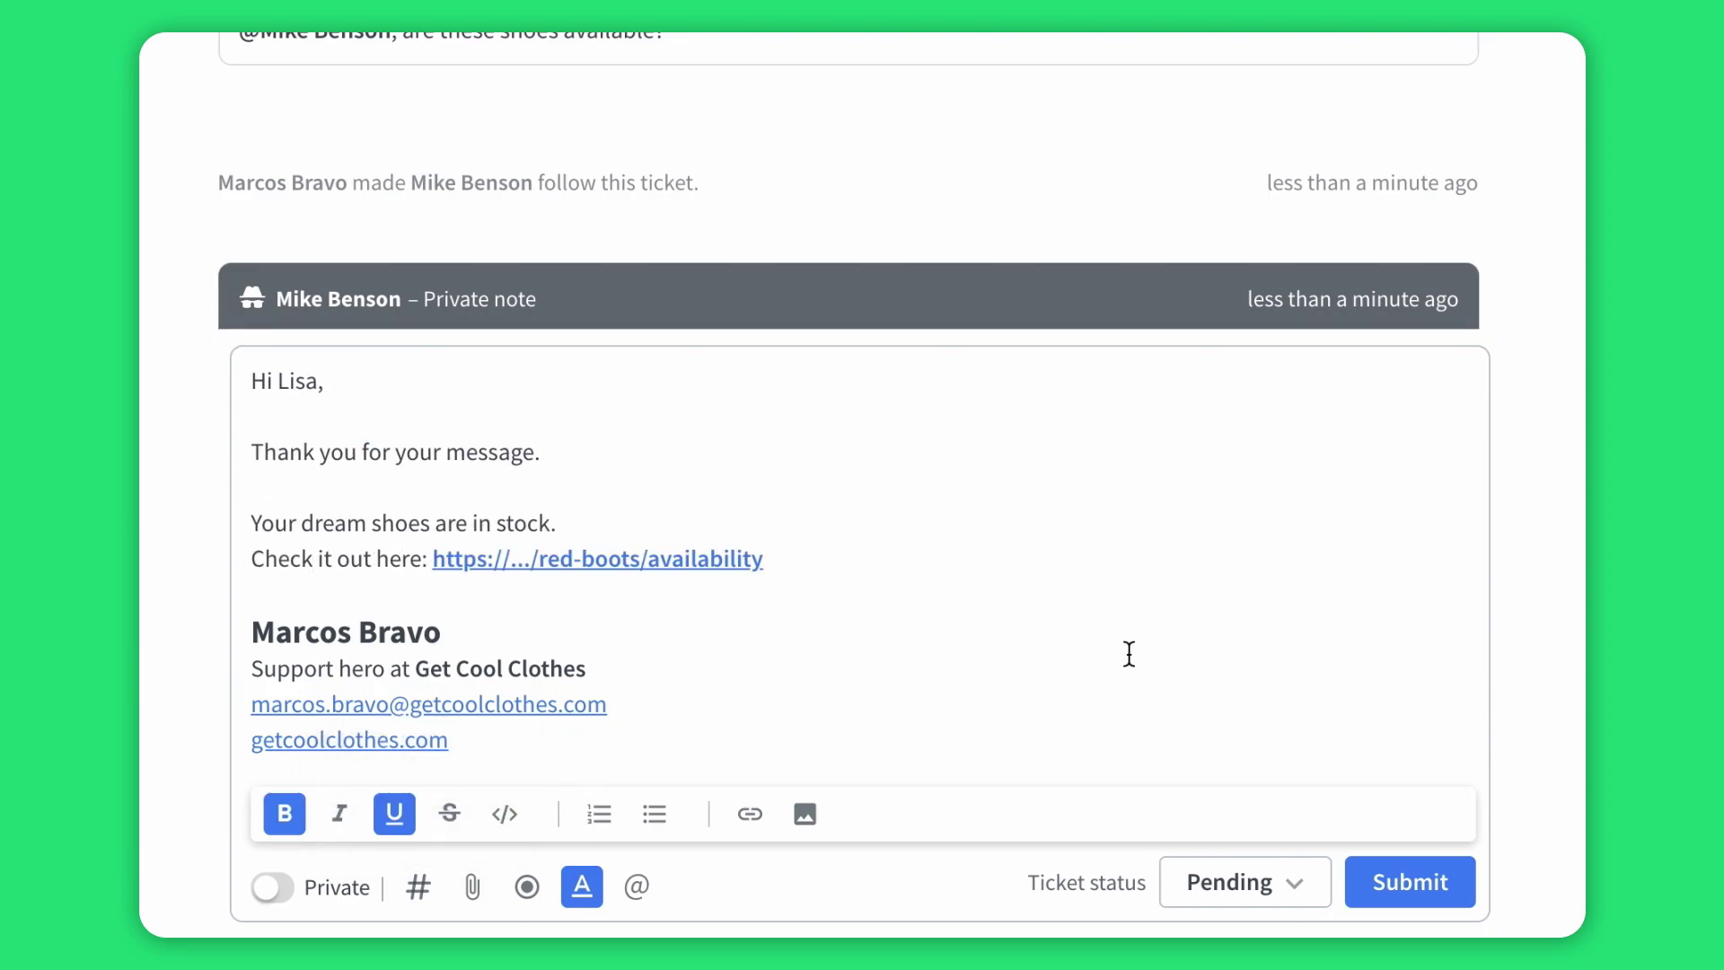
pyautogui.click(1388, 881)
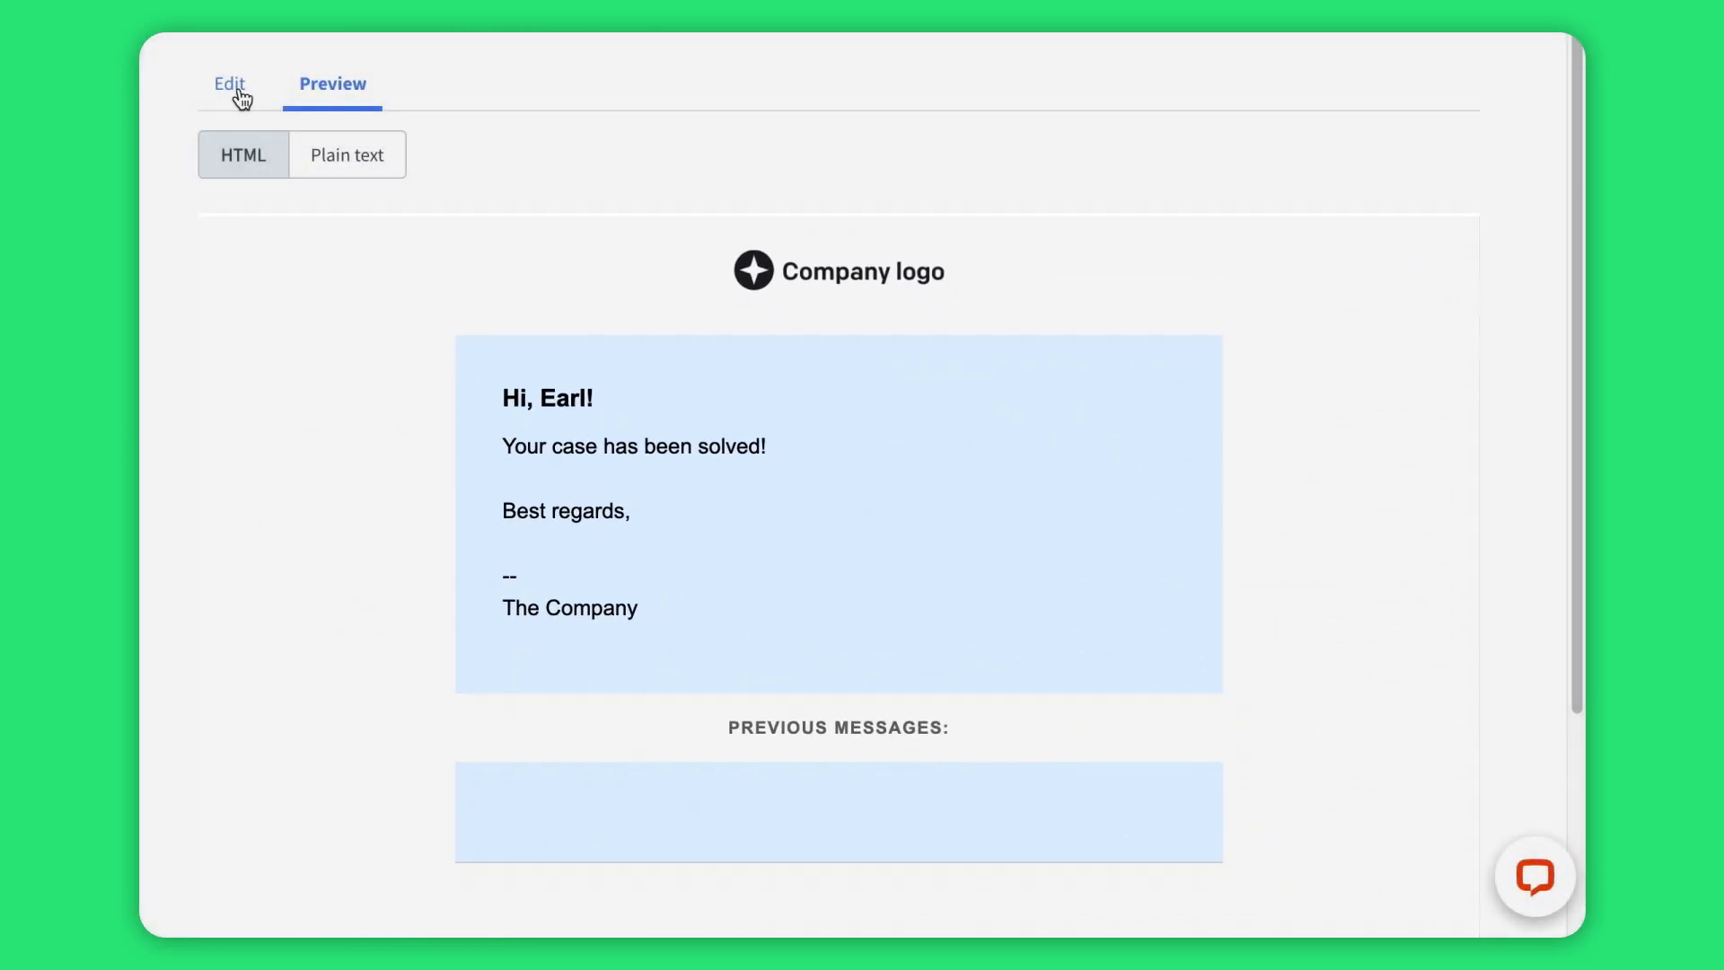
# Step: Change the colour value on line 67 of the template HTML to #FFFFFF and preview it
pyautogui.click(241, 93)
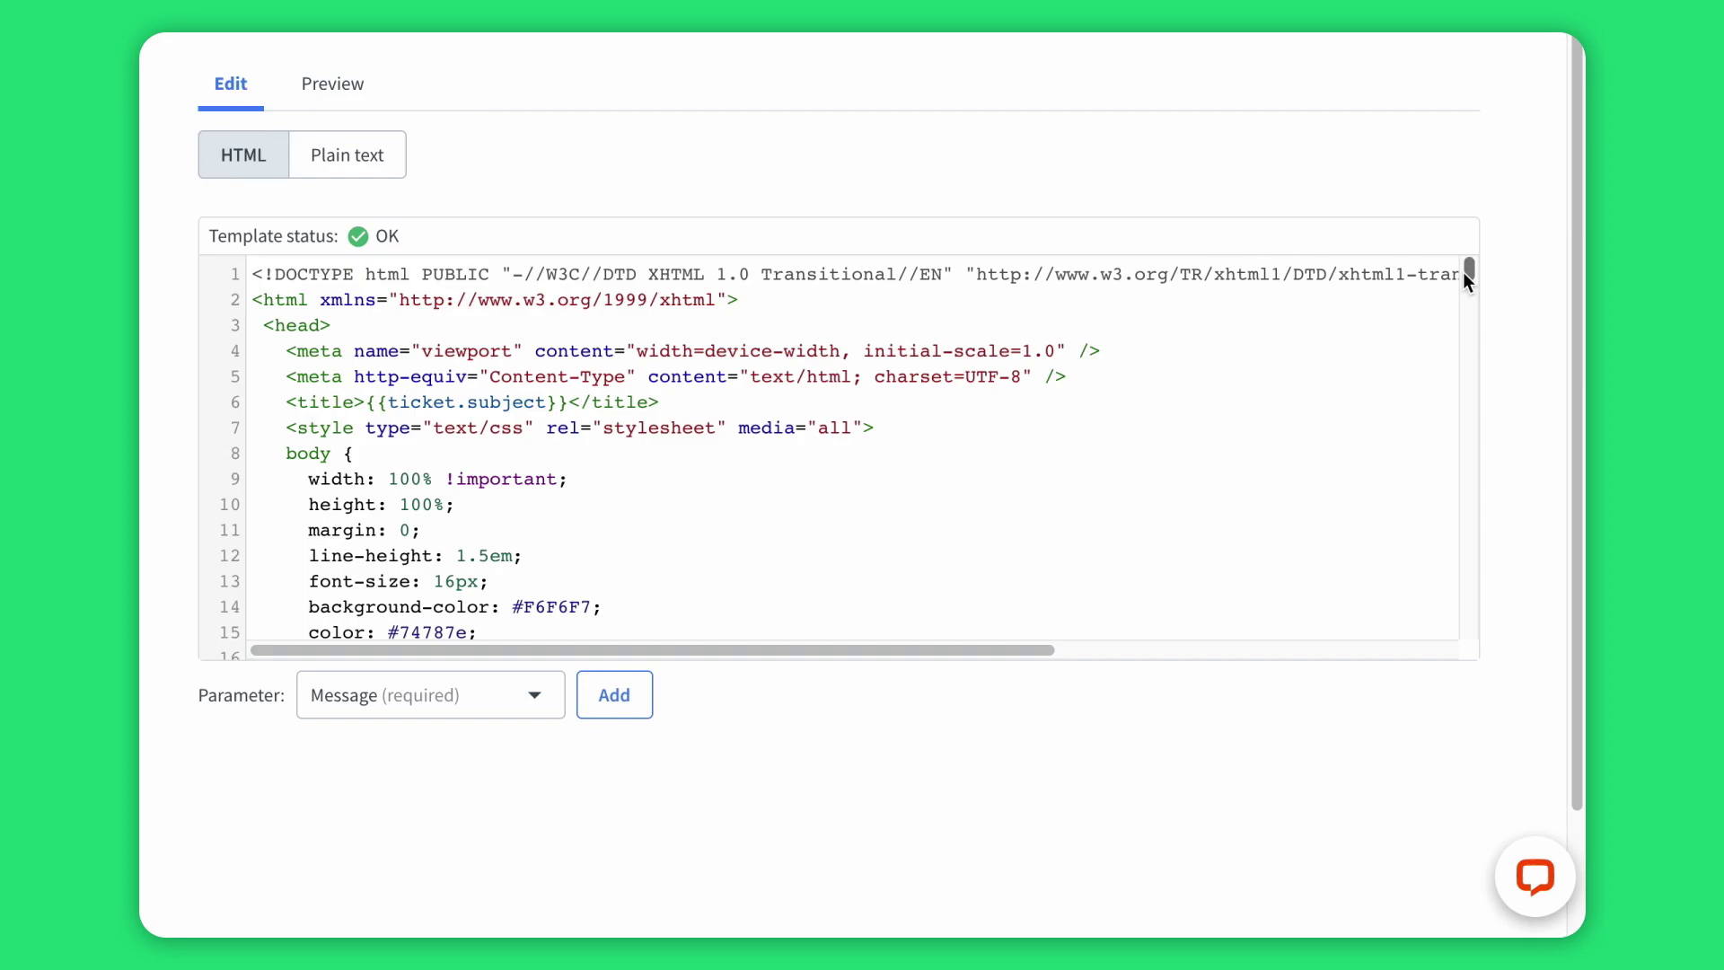
pyautogui.moveTo(1463, 272); pyautogui.dragTo(1466, 351)
pyautogui.doubleClick(586, 485)
pyautogui.write('FFFFFF')
pyautogui.click(339, 83)
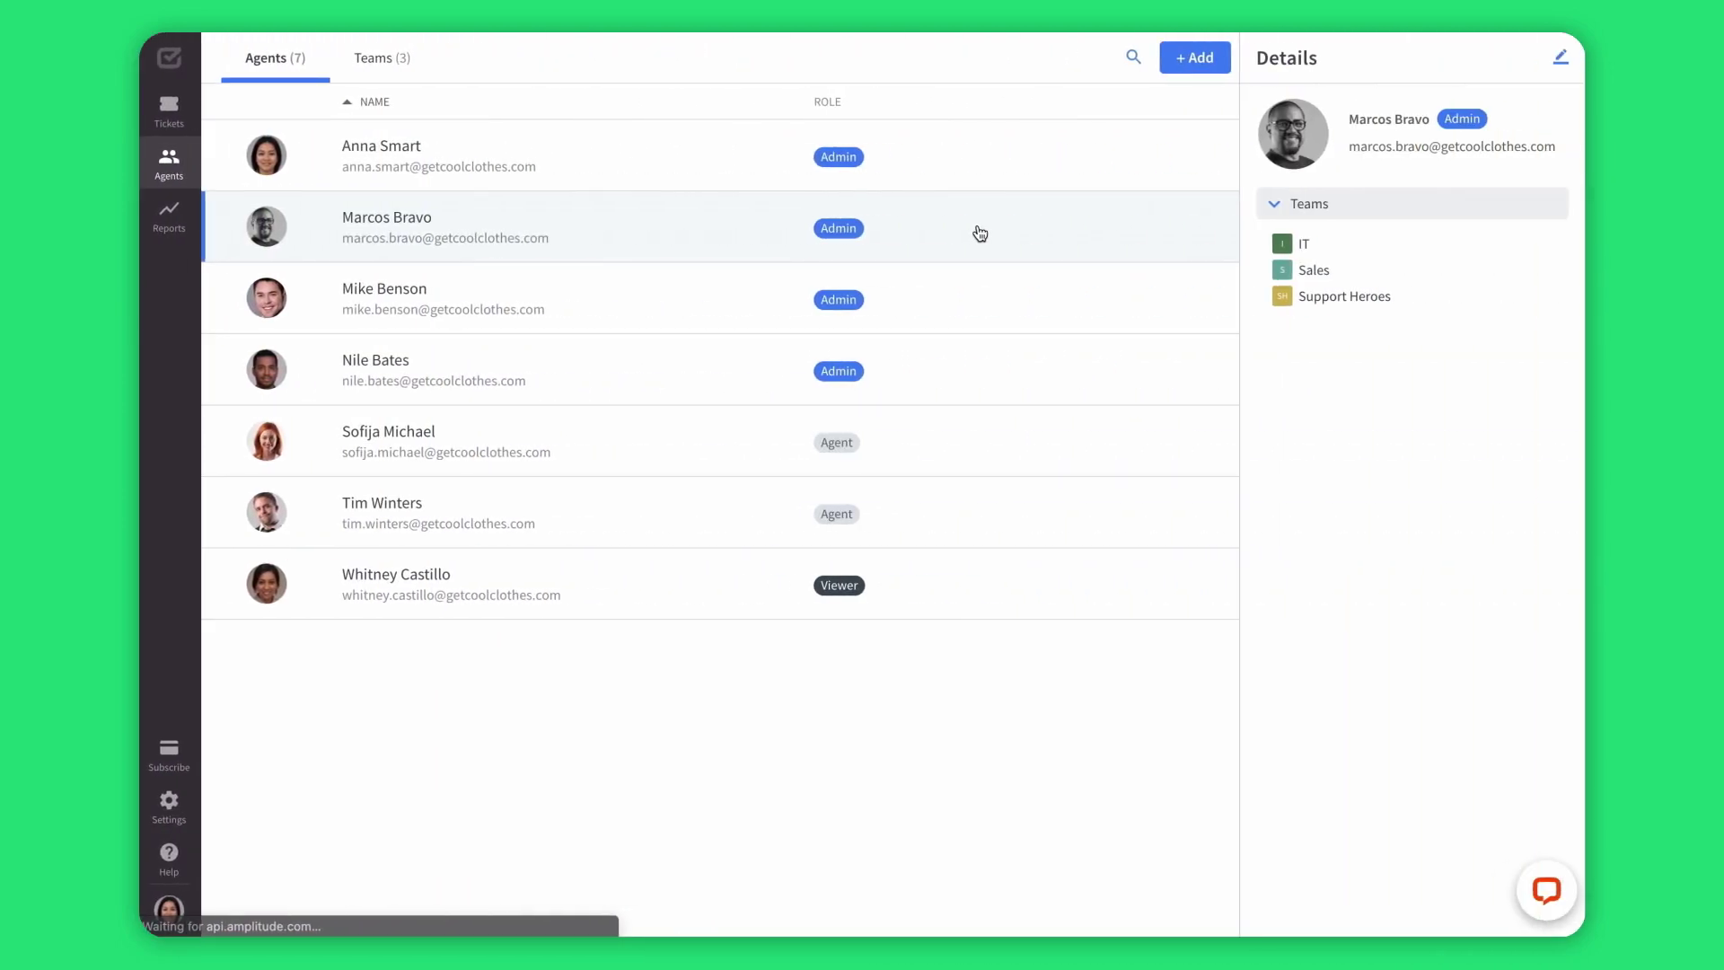
# Step: Make 'Get Cool Clothes' bold in the agent's signature and save the profile
pyautogui.click(1563, 60)
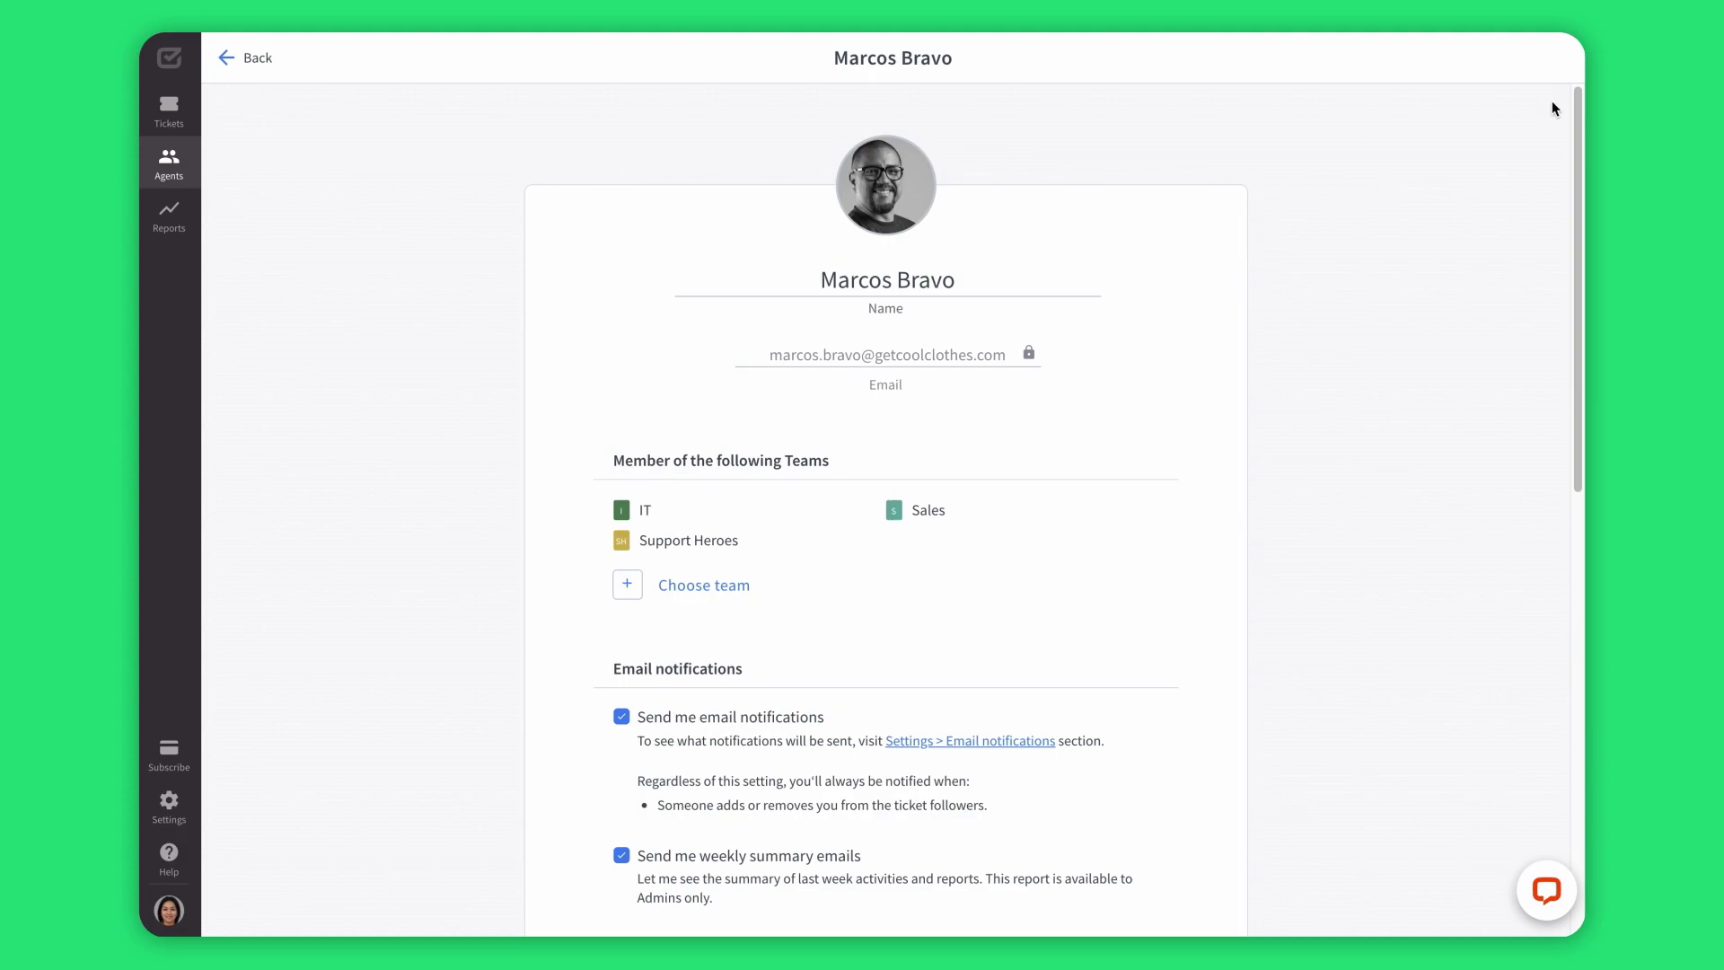
pyautogui.scroll(-8, 1570, 568)
pyautogui.moveTo(831, 628); pyautogui.dragTo(726, 629)
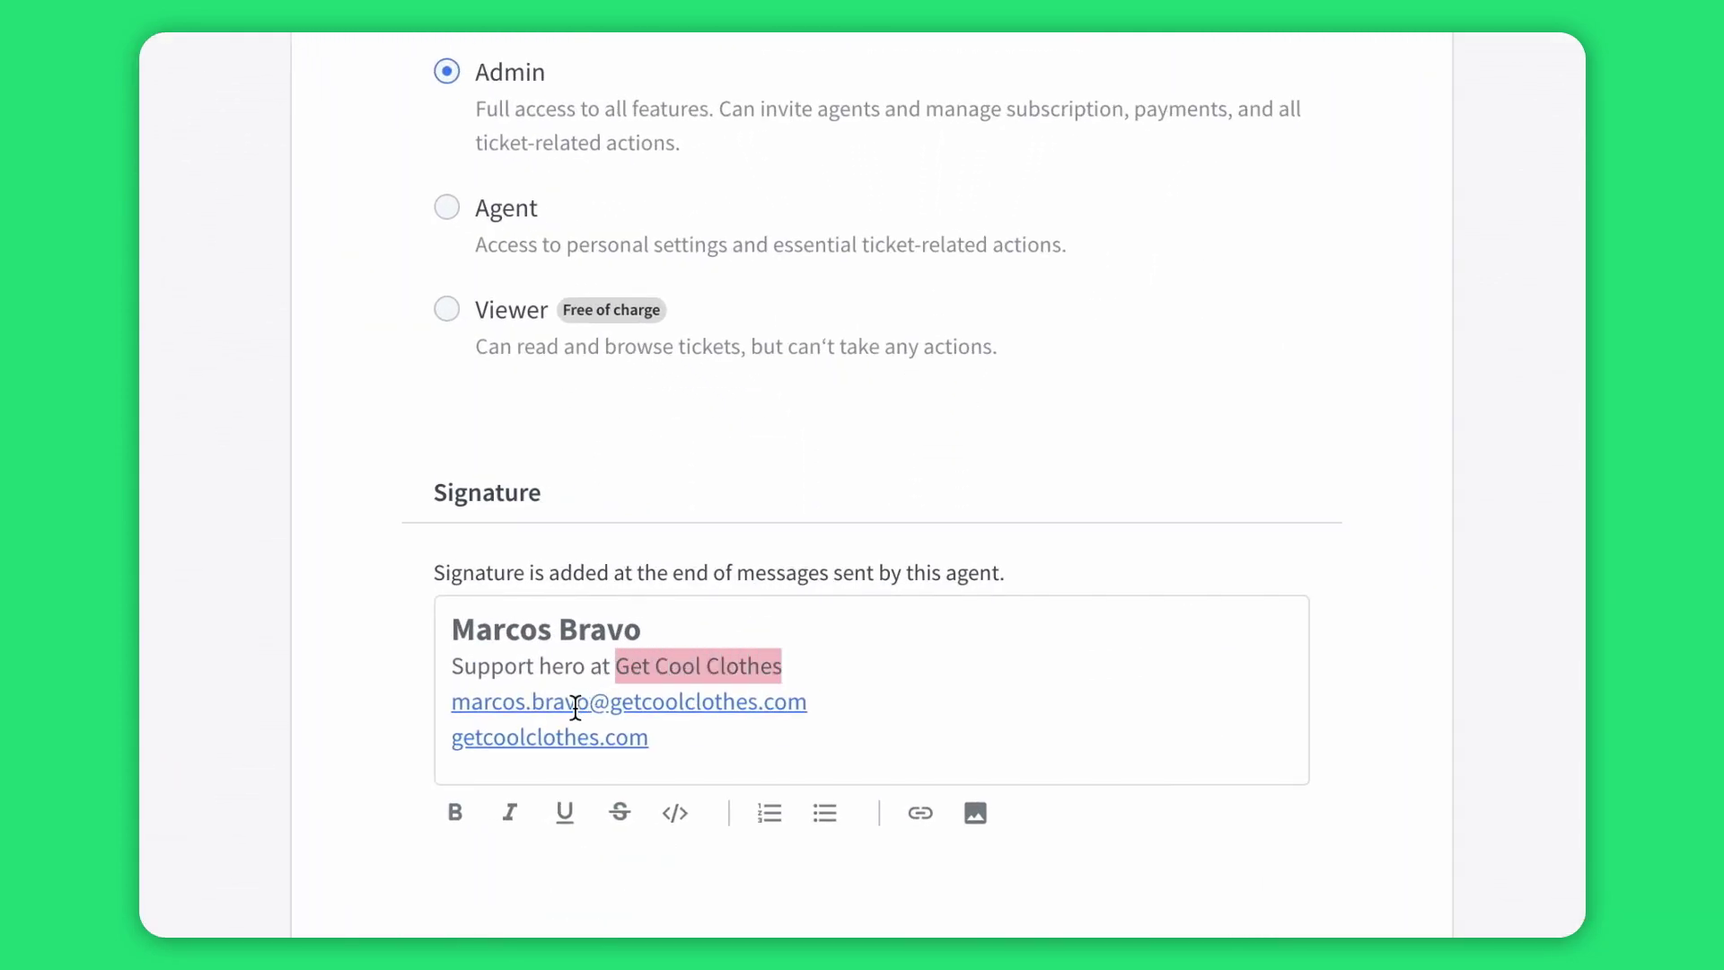
pyautogui.click(456, 815)
pyautogui.click(930, 882)
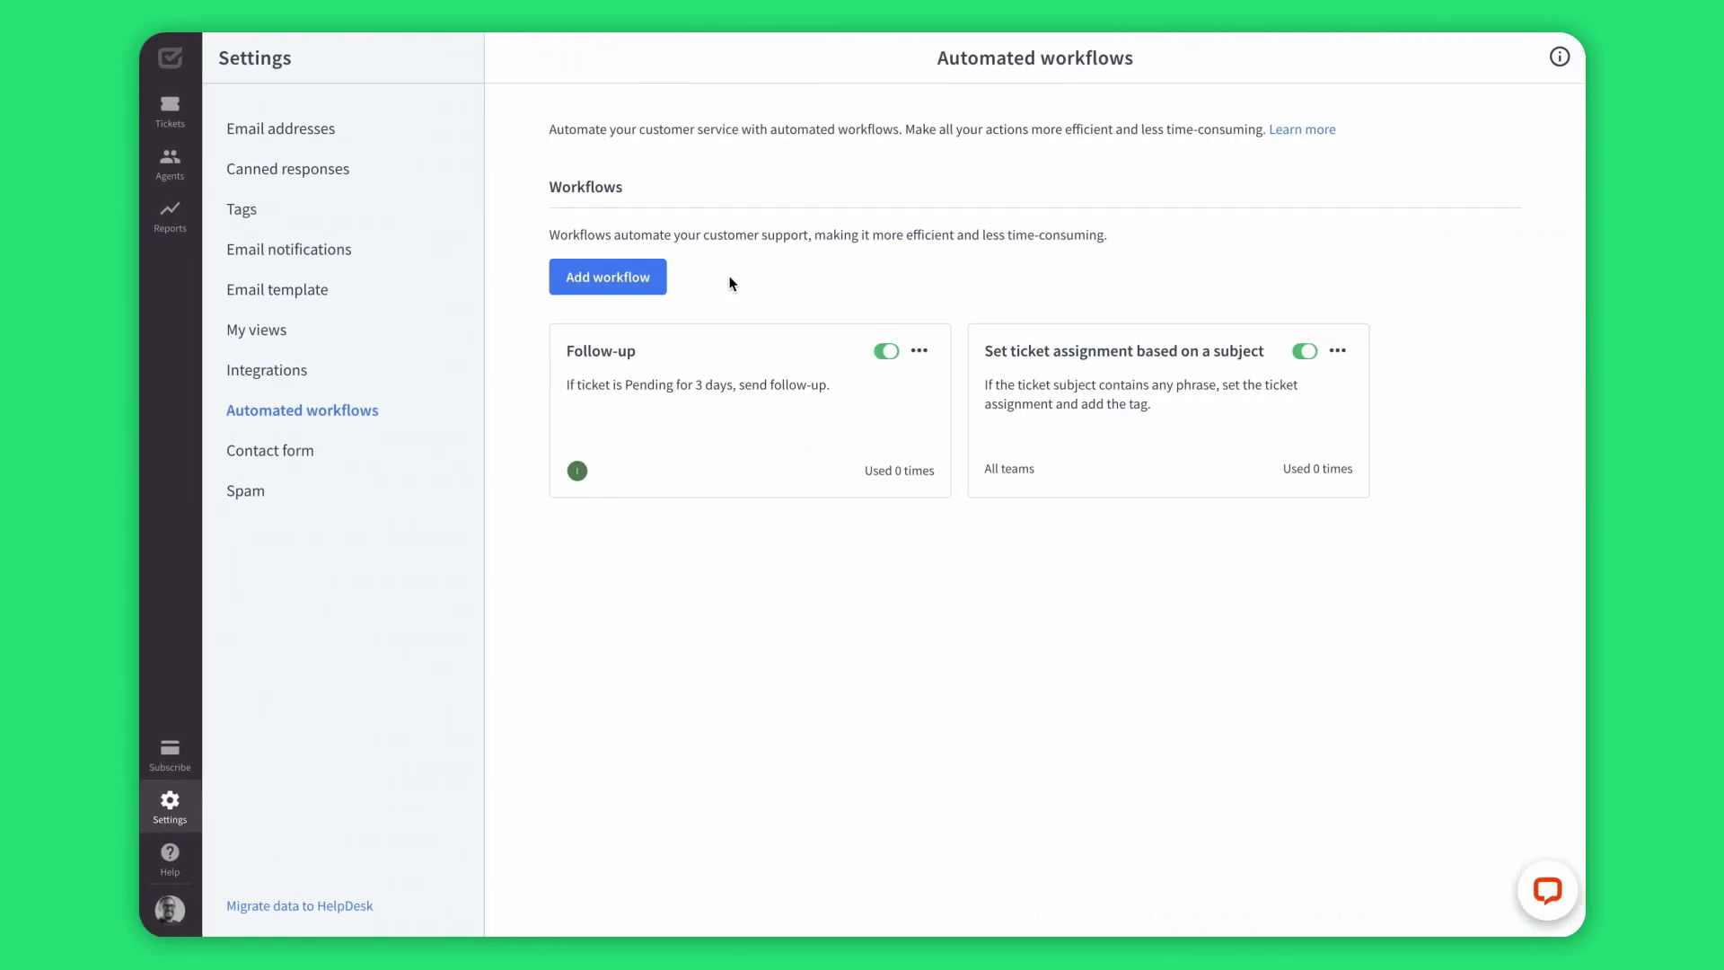
# Step: Start a new custom workflow, browse its condition and action lists, then go back to the templates
pyautogui.click(641, 277)
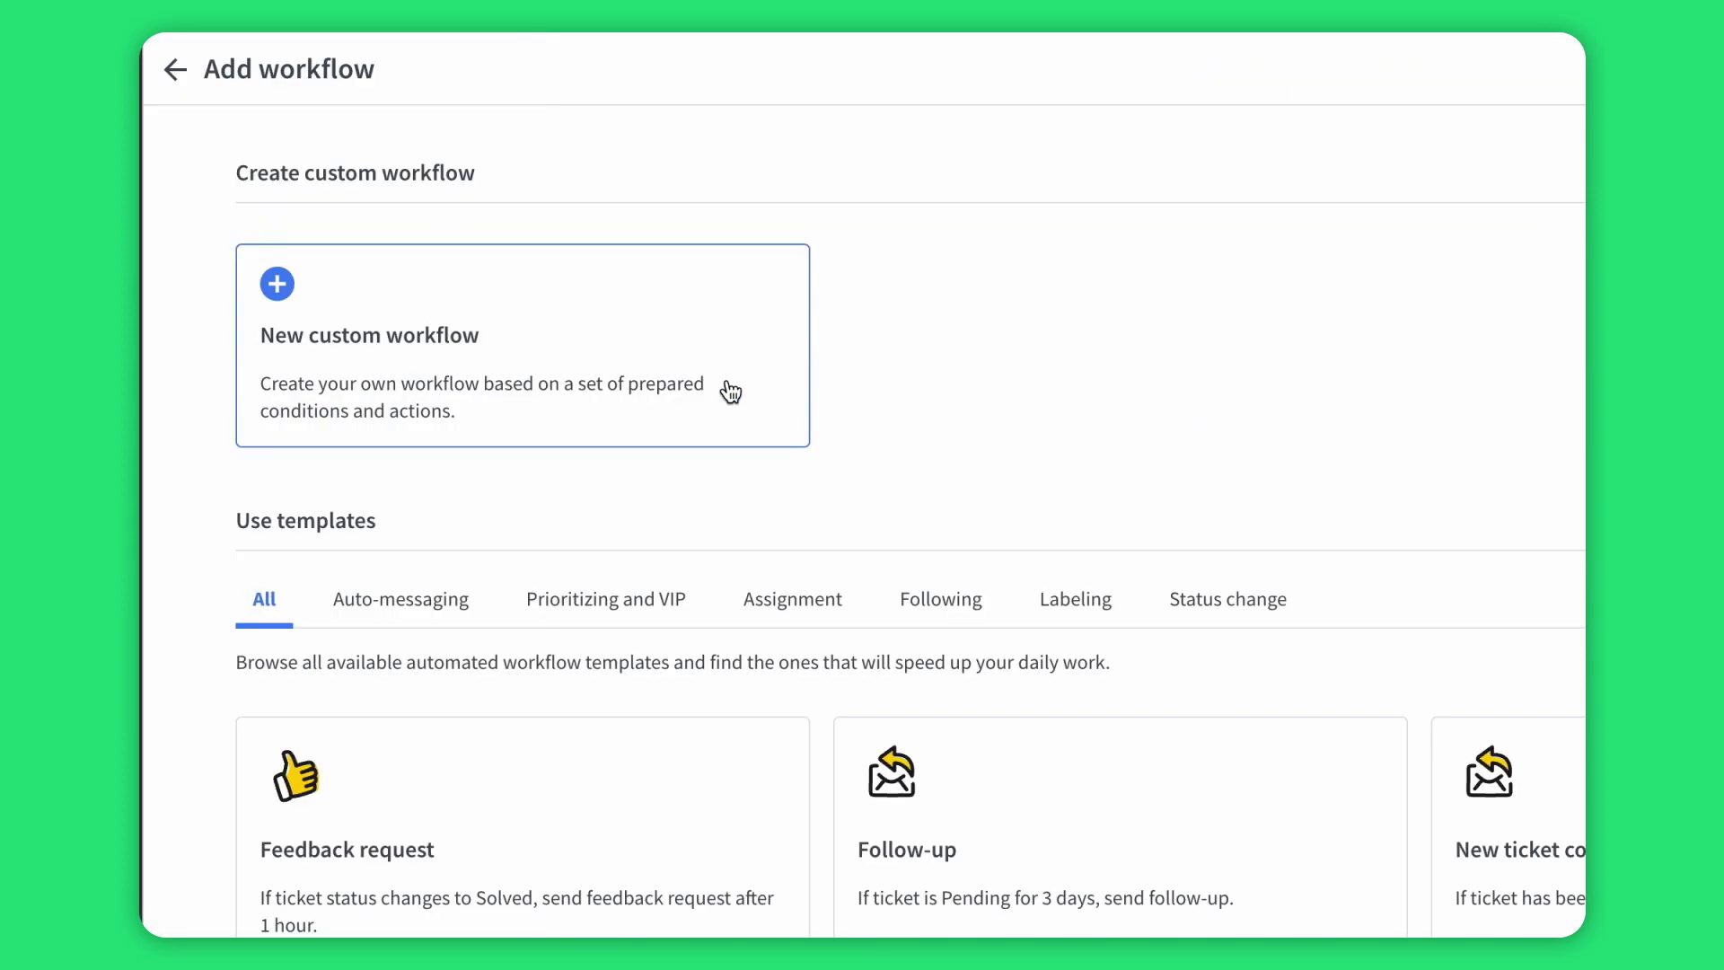
pyautogui.click(569, 325)
pyautogui.click(662, 347)
pyautogui.moveTo(682, 319); pyautogui.dragTo(681, 742)
pyautogui.click(692, 537)
pyautogui.click(679, 462)
pyautogui.click(750, 528)
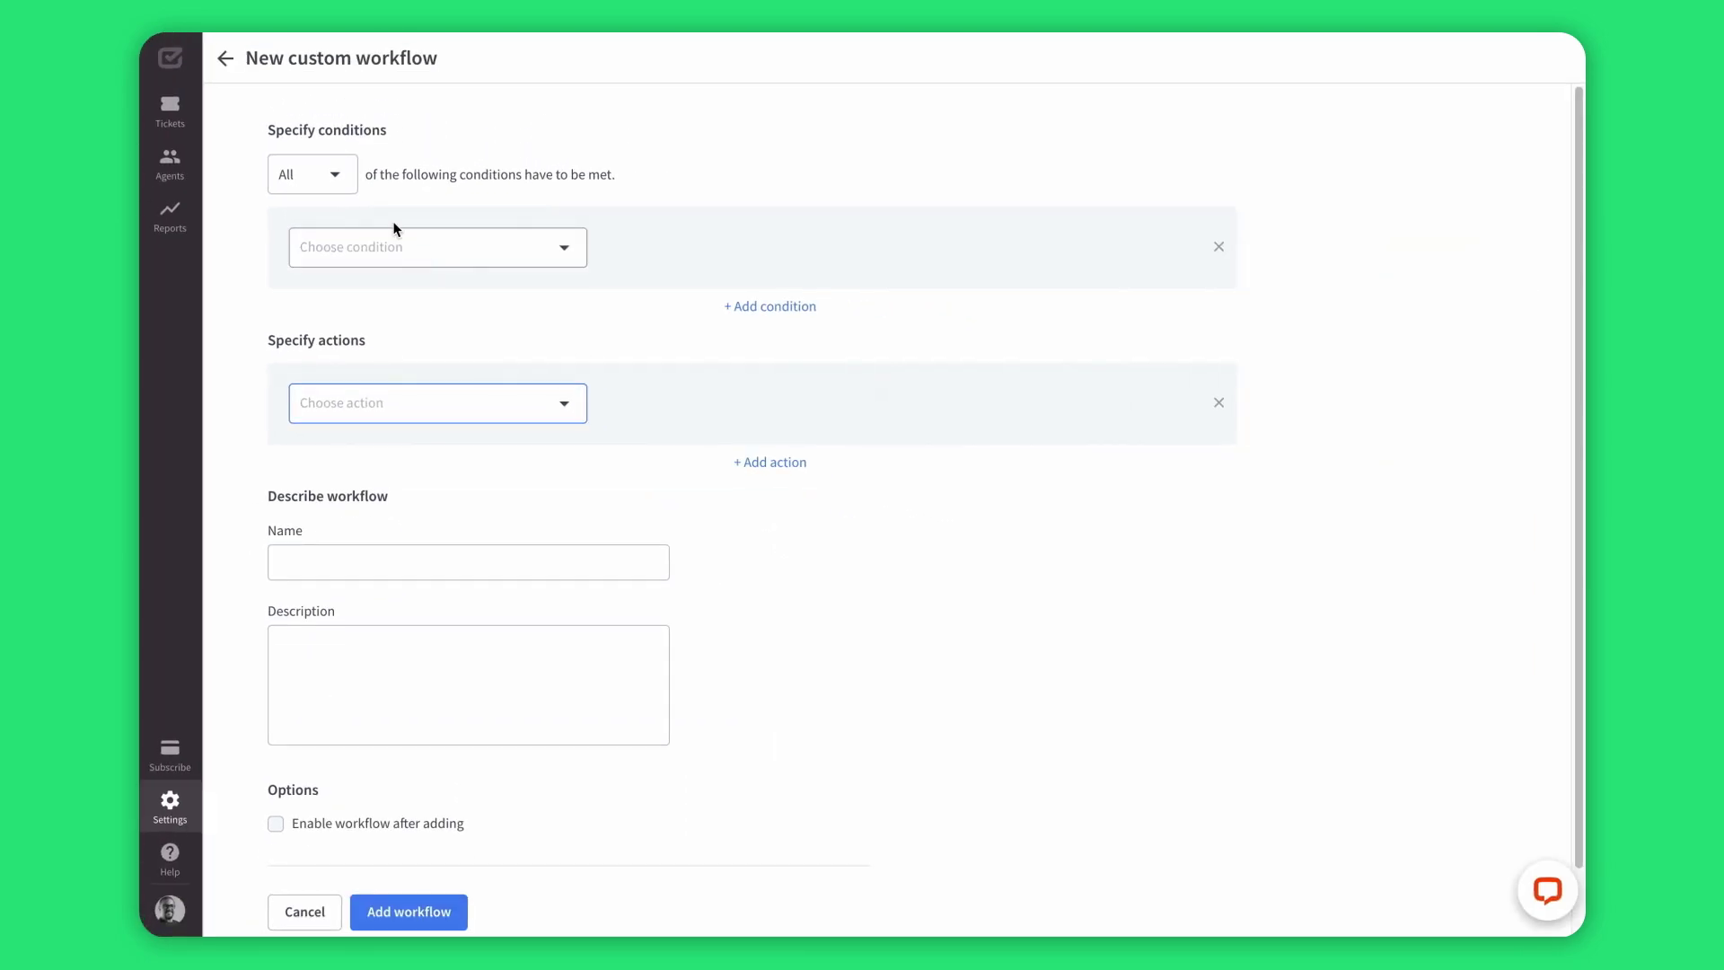
pyautogui.click(226, 60)
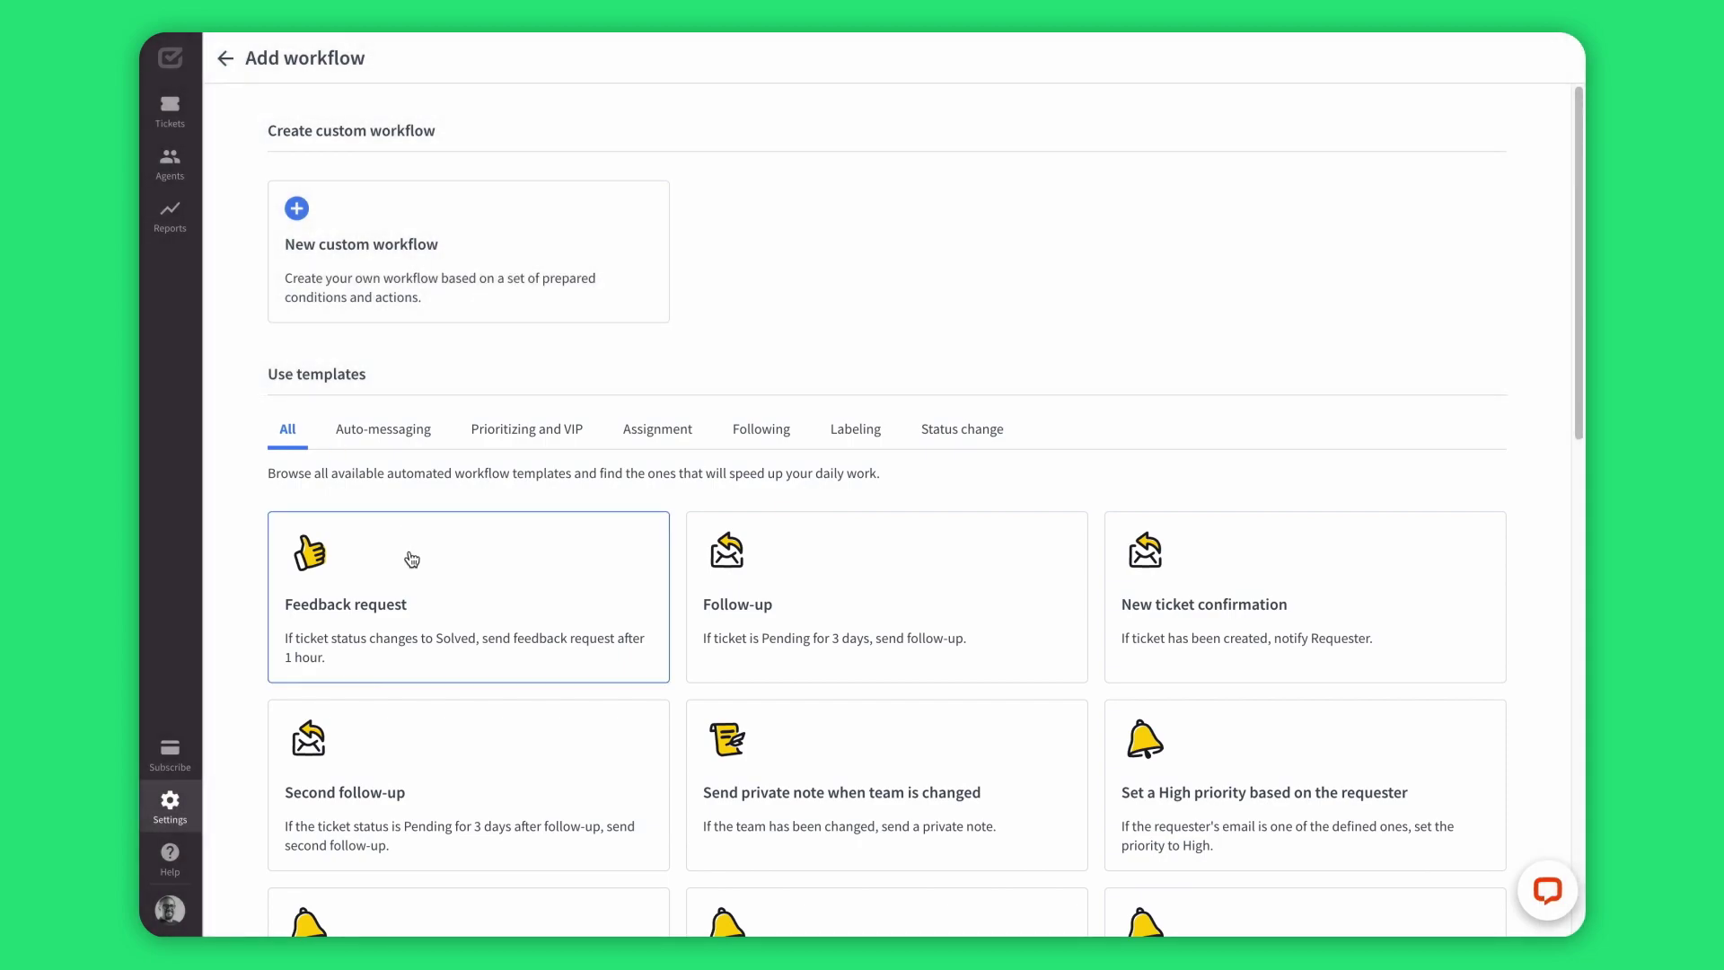
# Step: Create a workflow from the Feedback request template with its Team condition set to Sales
pyautogui.click(411, 551)
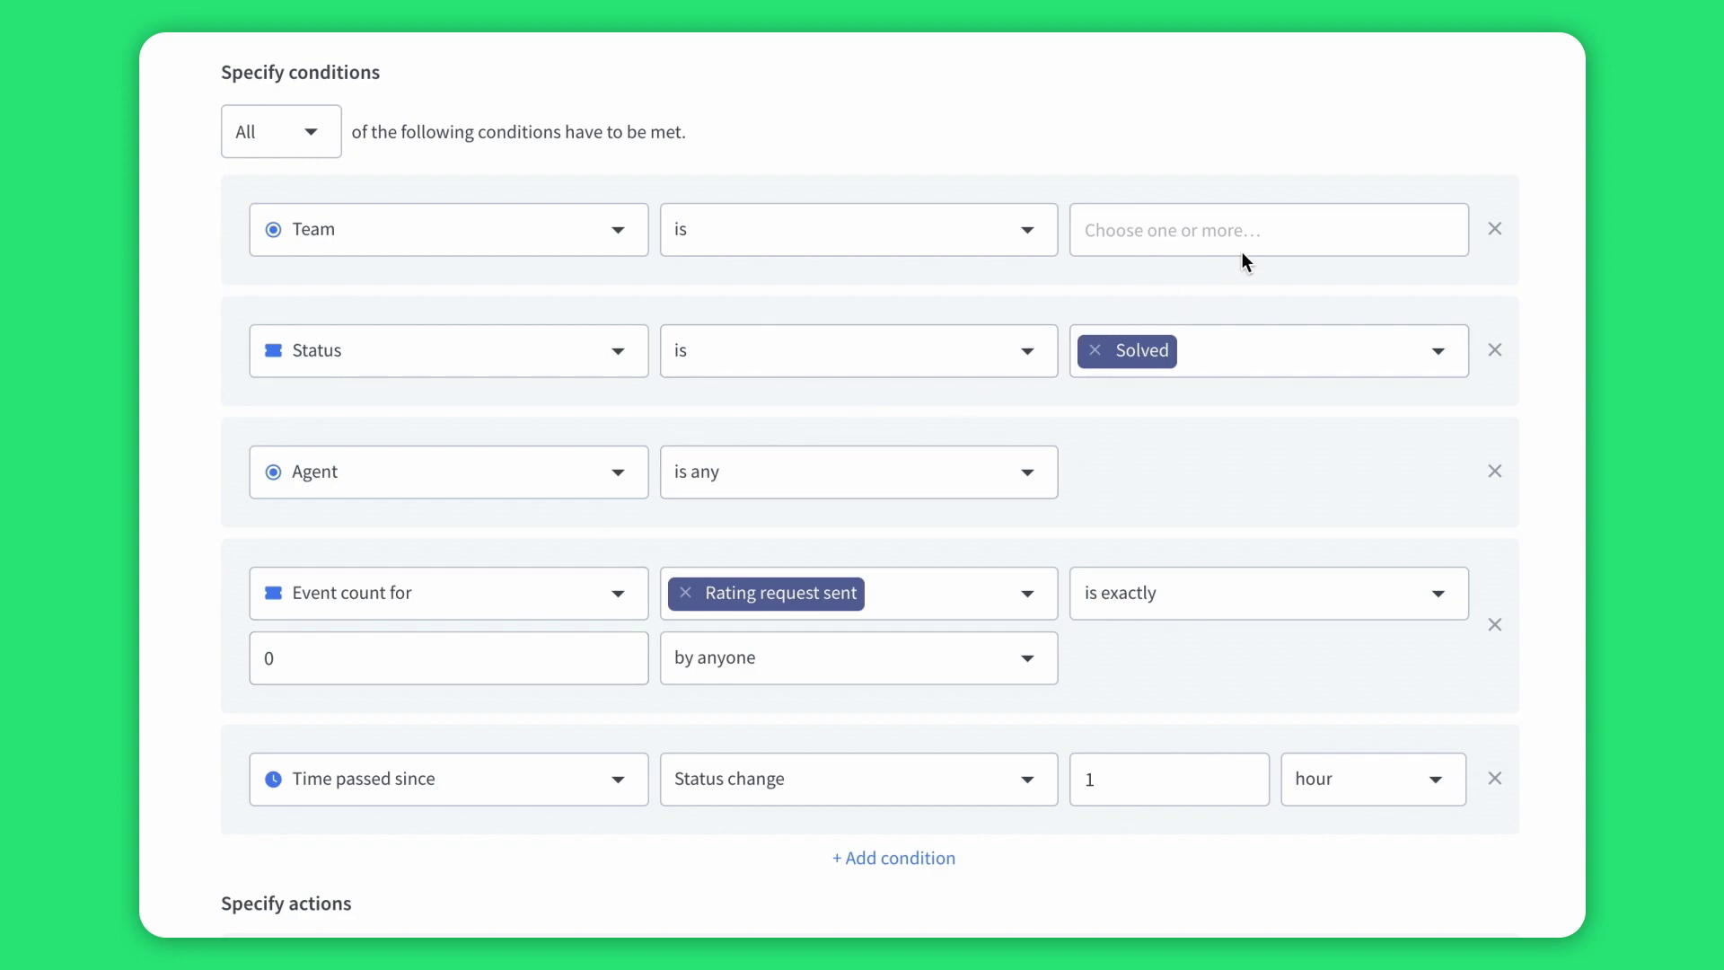
pyautogui.click(1315, 231)
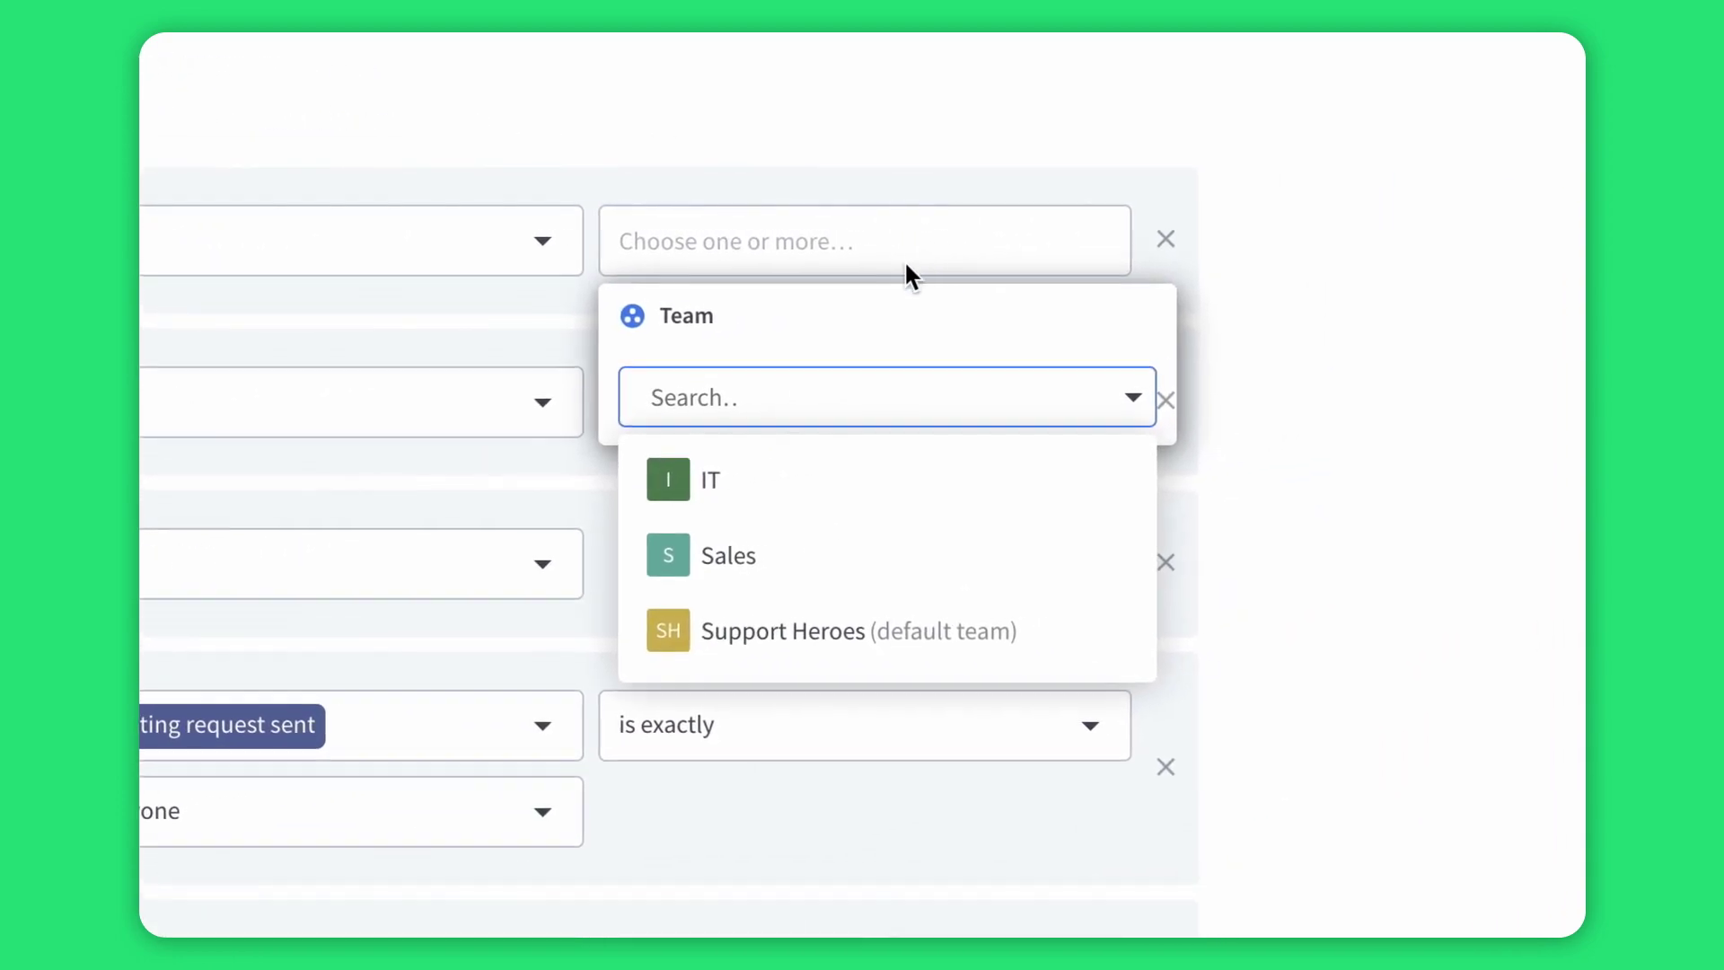
pyautogui.click(1143, 468)
pyautogui.click(538, 482)
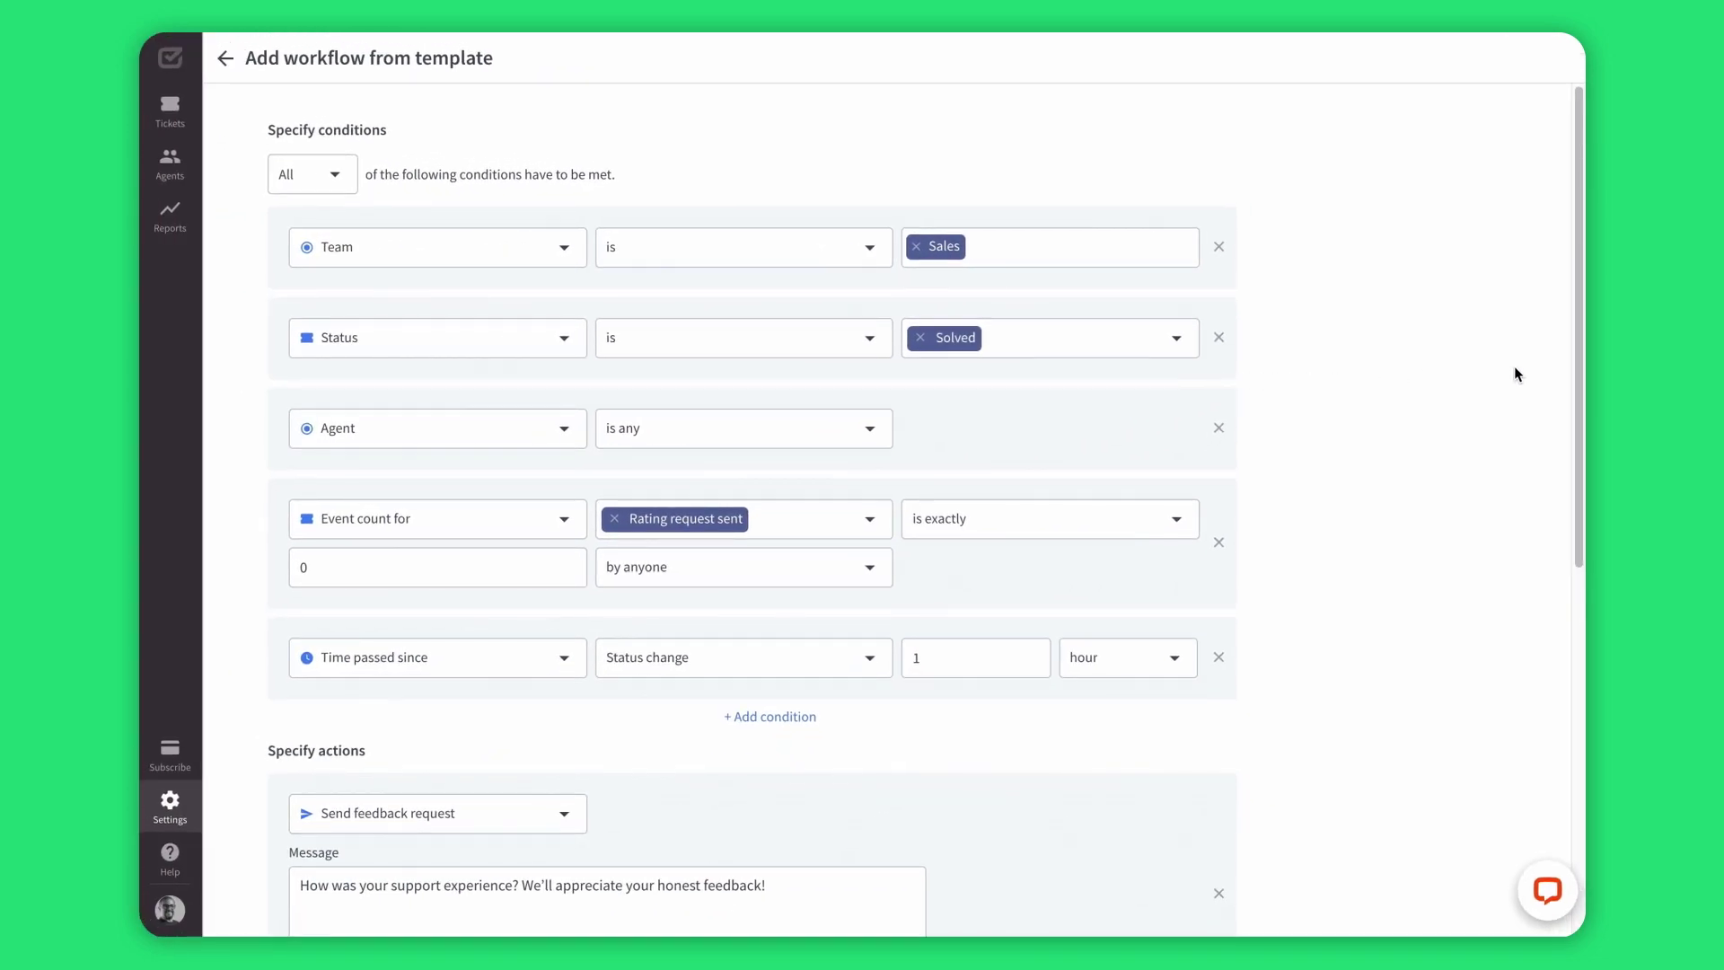
pyautogui.scroll(-7, 1516, 373)
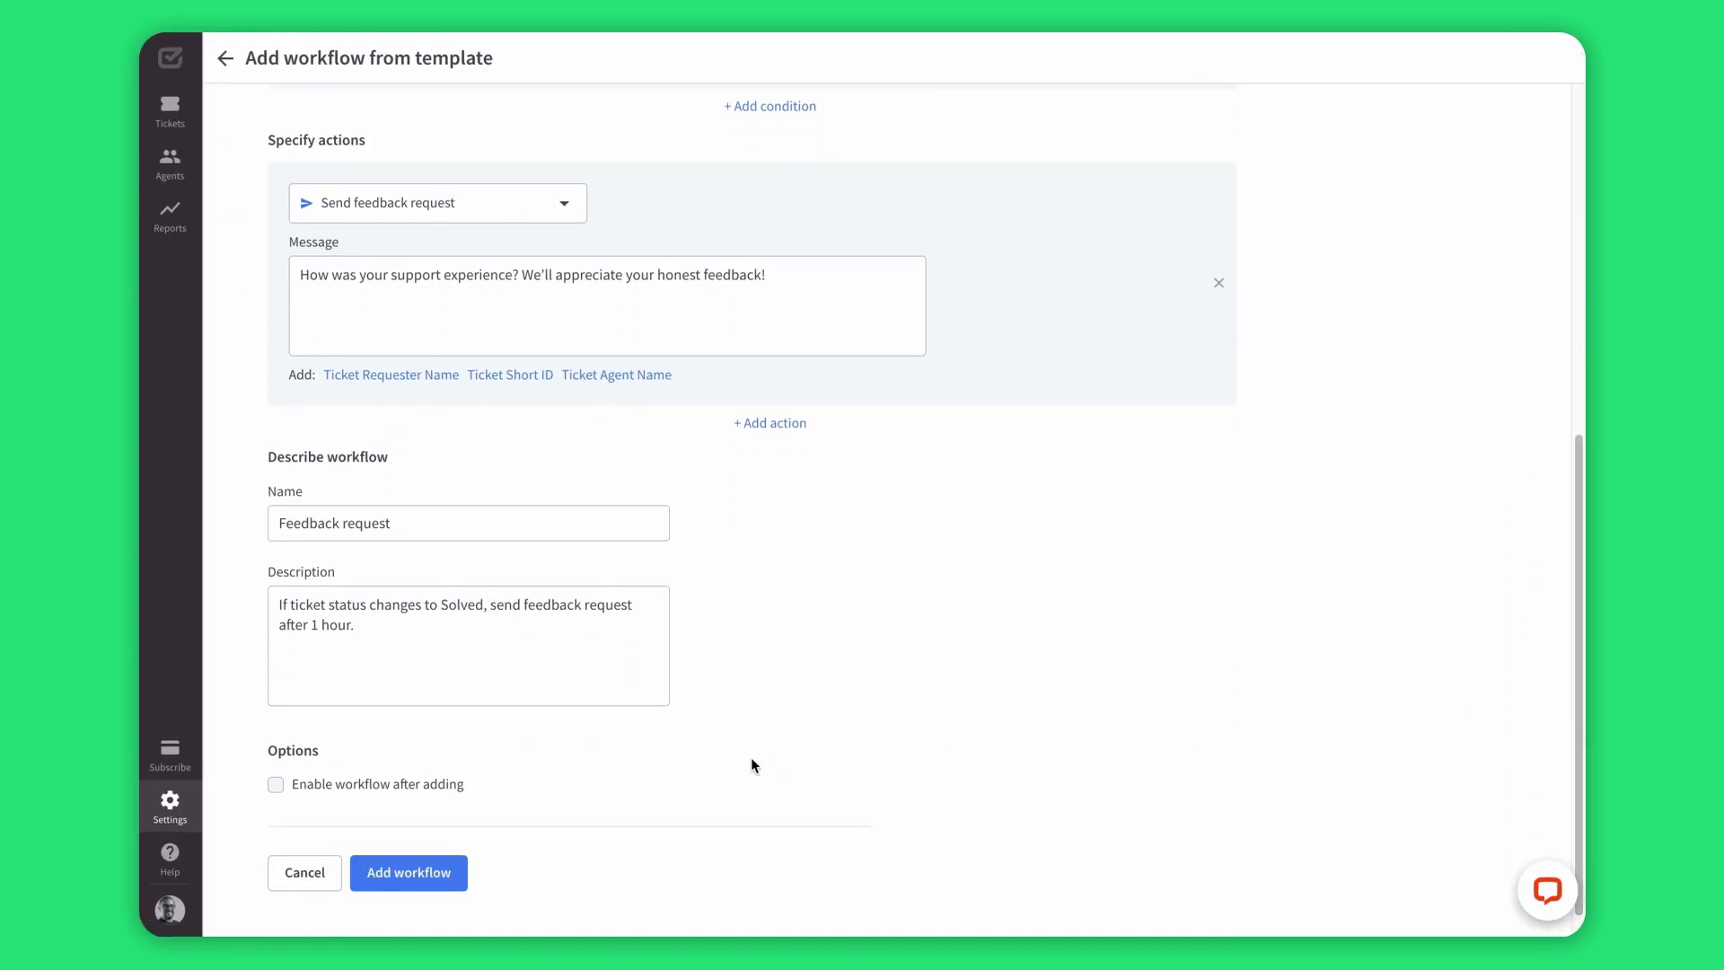
pyautogui.click(379, 869)
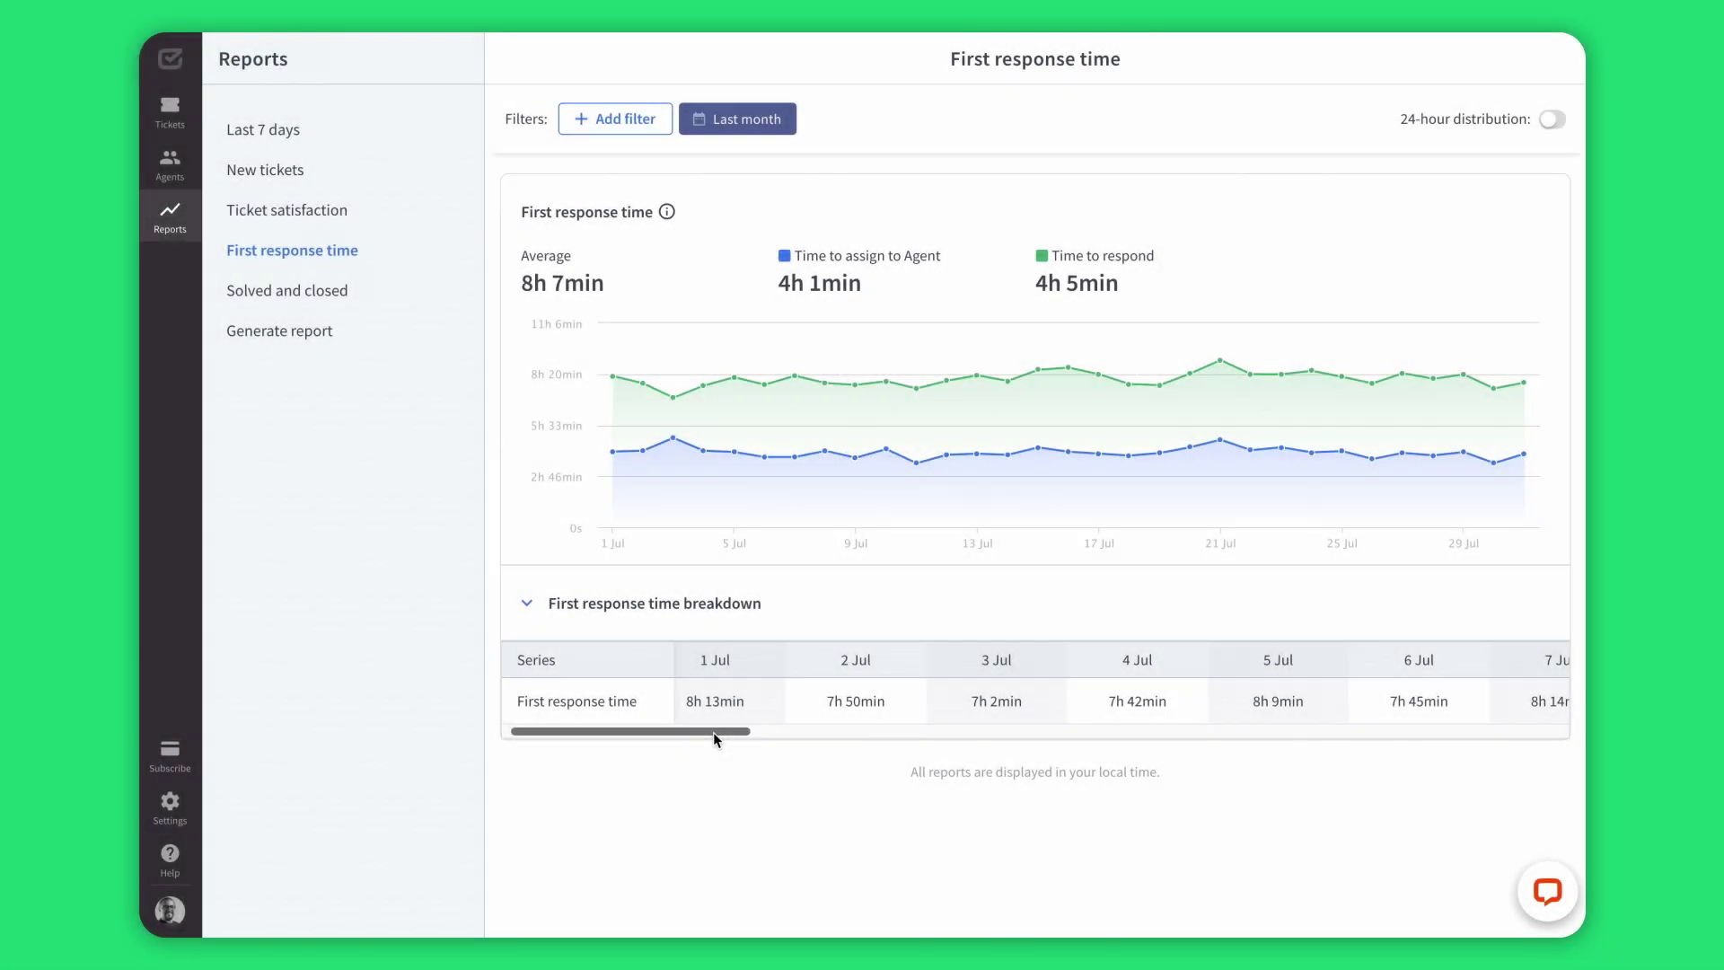
# Step: Scroll through the First response time breakdown table, then open the Last 7 days report
pyautogui.moveTo(713, 731); pyautogui.dragTo(795, 729)
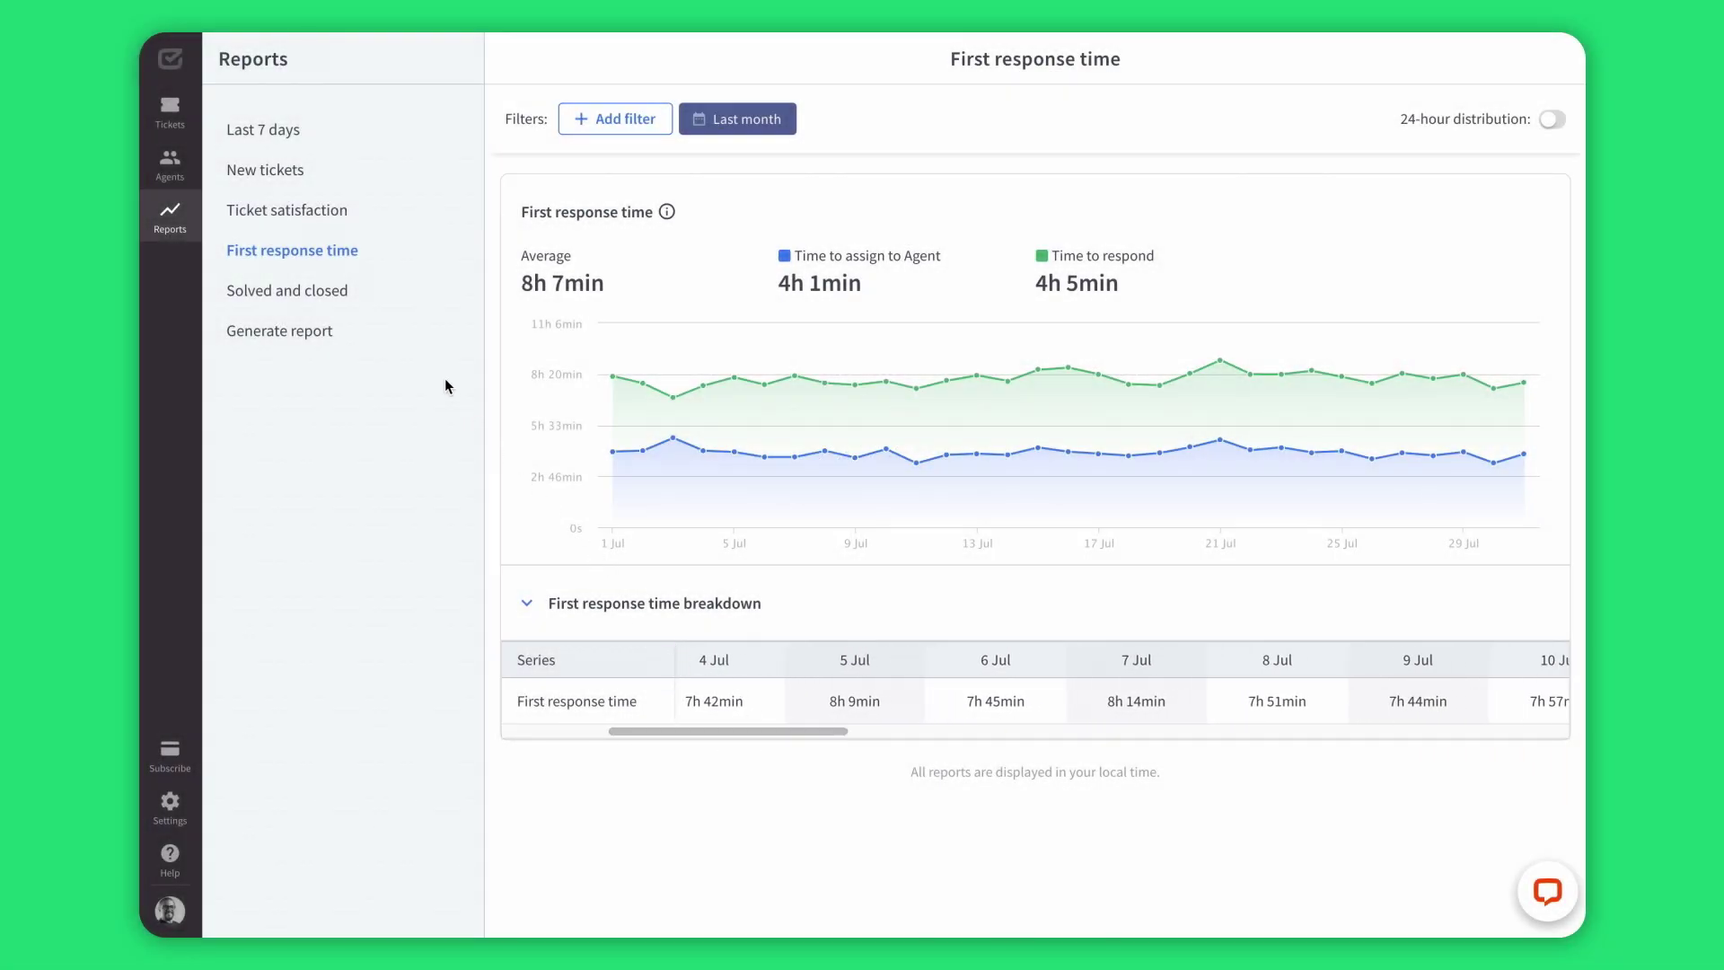
pyautogui.click(271, 136)
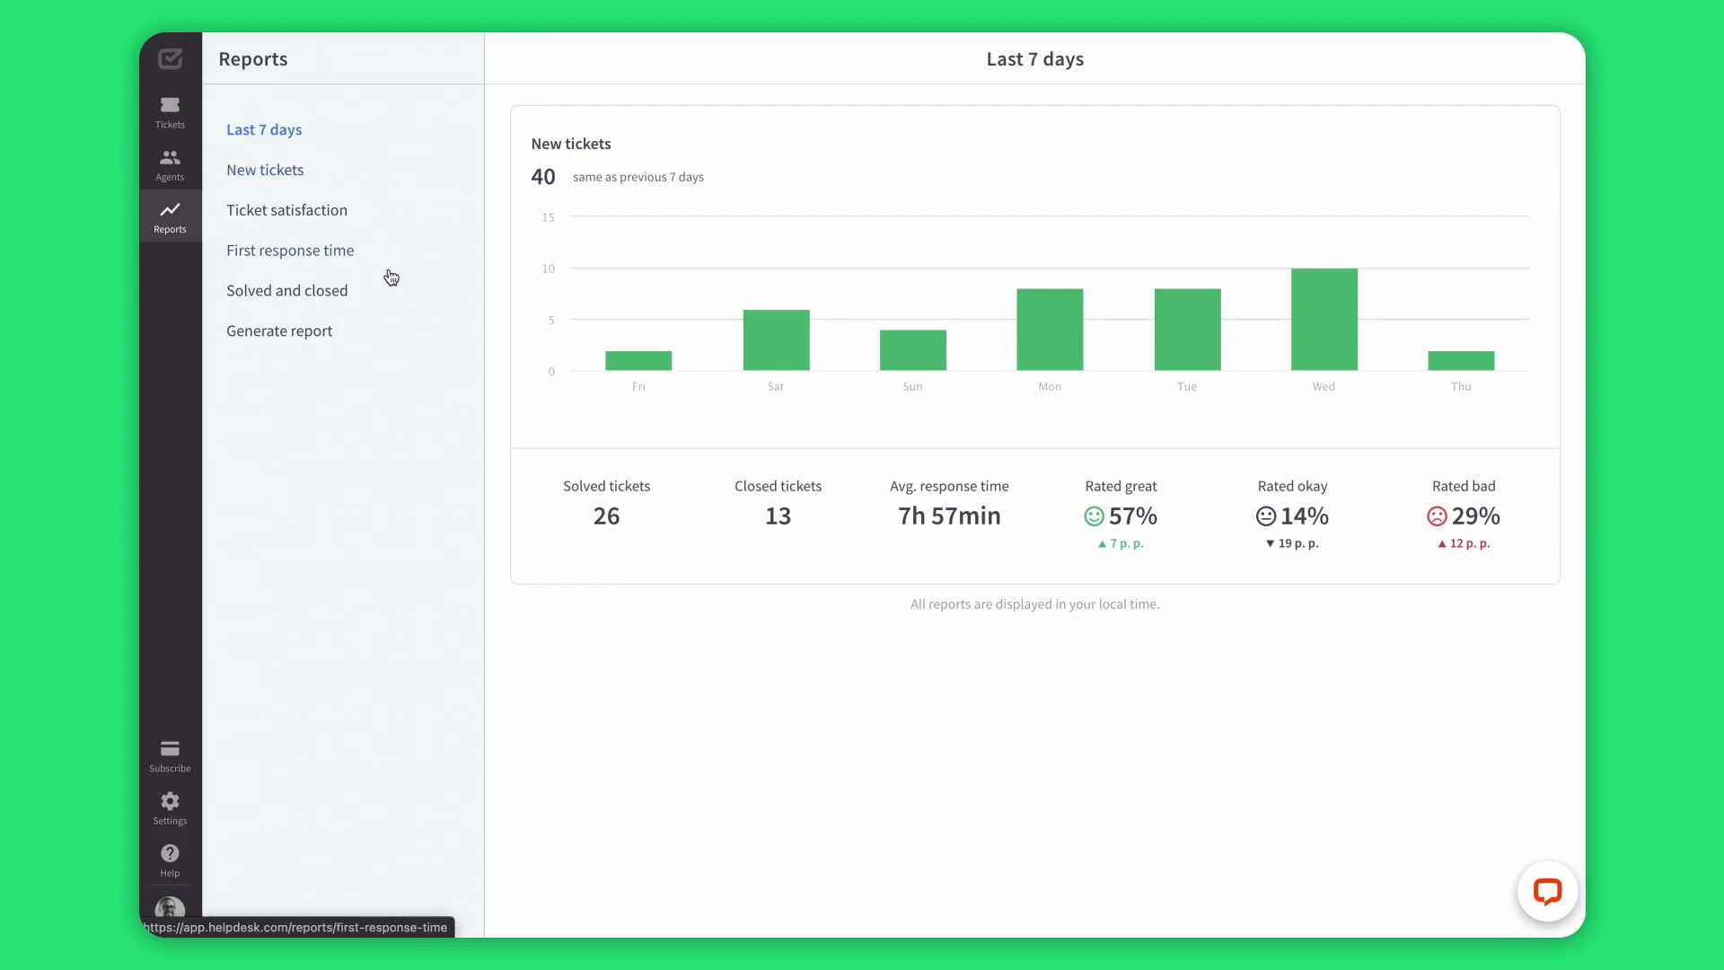